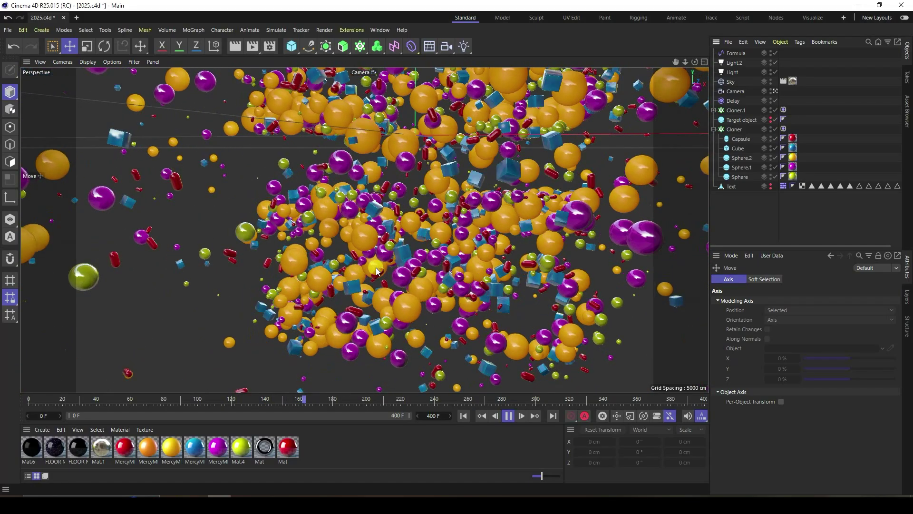
# Stop the animation playback and replace the open 2025.c4d project with a new empty one
pyautogui.click(513, 416)
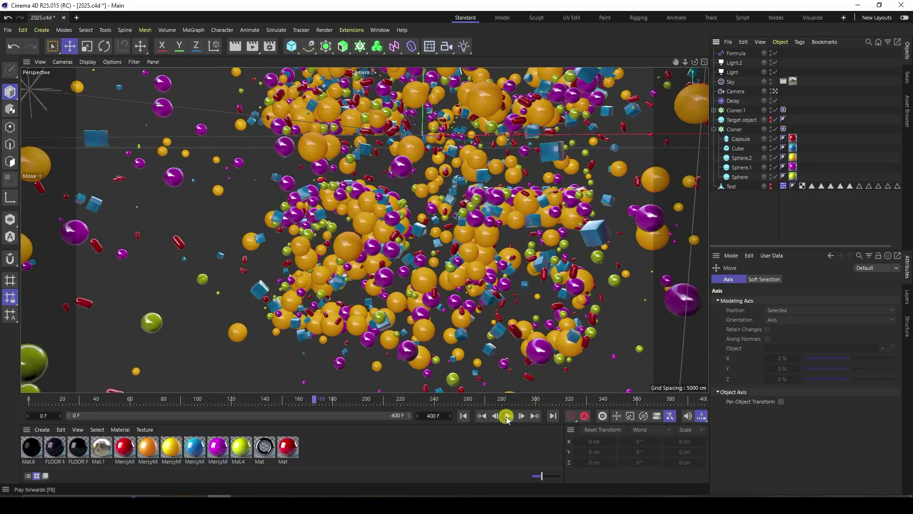
pyautogui.click(75, 18)
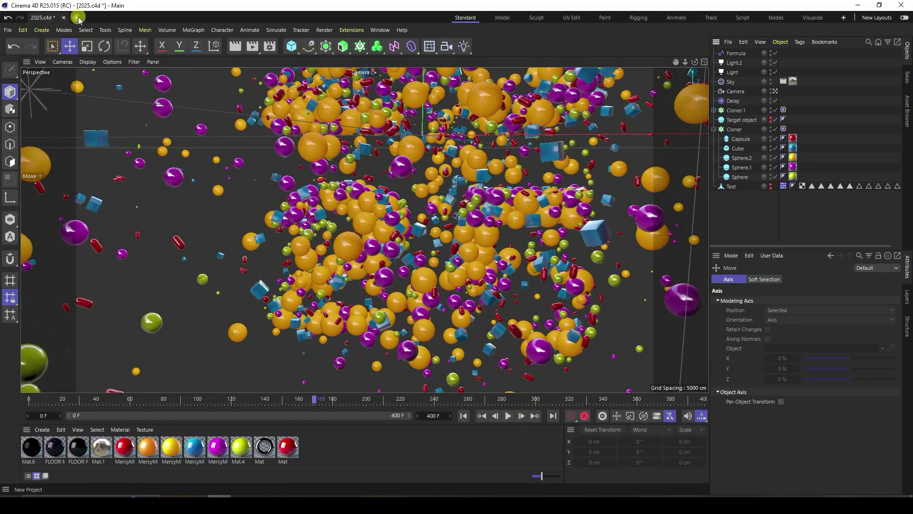
pyautogui.click(64, 17)
pyautogui.click(466, 287)
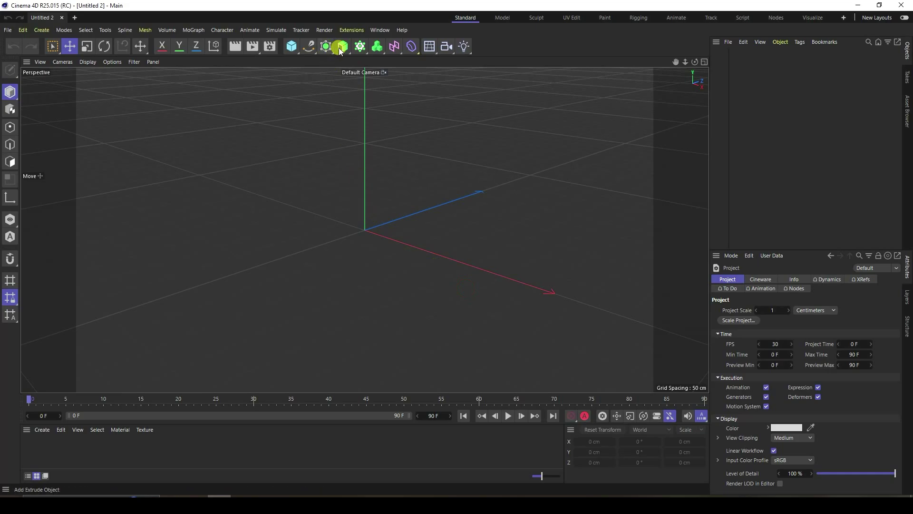
# Add a 3D text object and set its text to 20 and 25 on two separate lines
pyautogui.moveTo(358, 49); pyautogui.dragTo(403, 118)
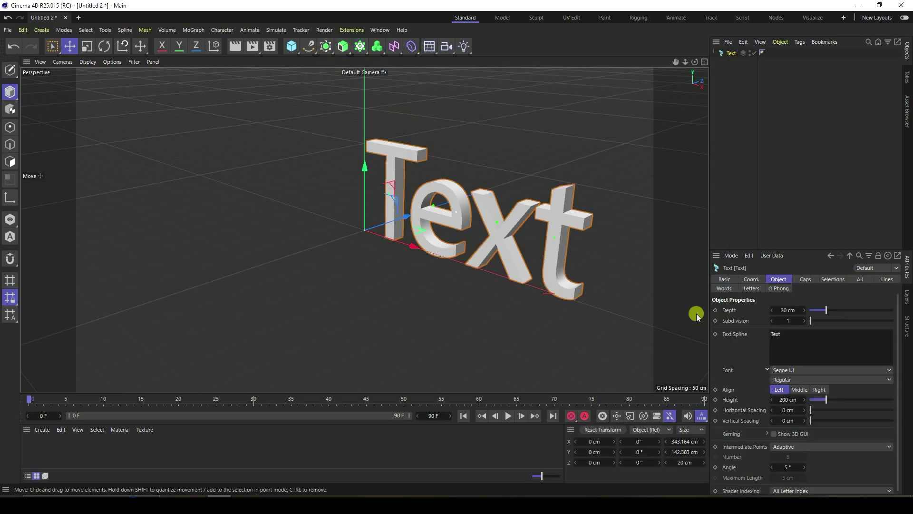
pyautogui.doubleClick(790, 335)
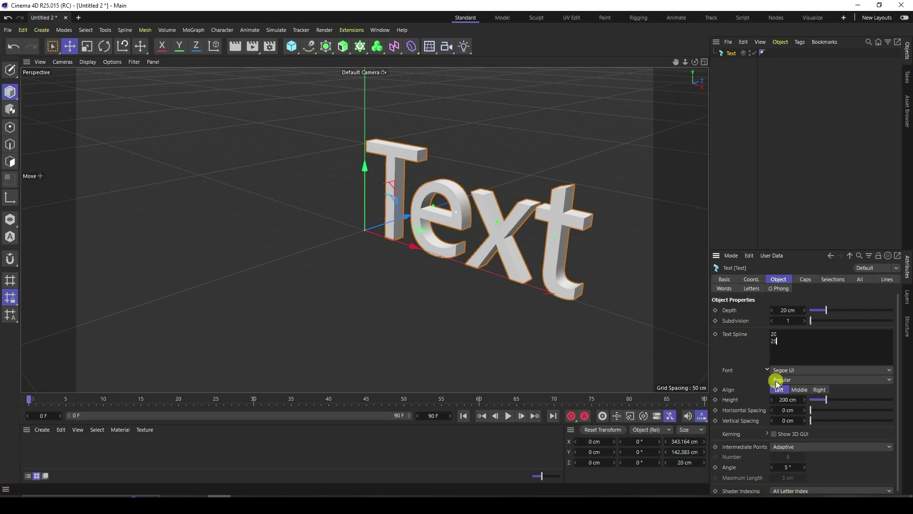
pyautogui.click(743, 365)
# Change the font of the 20/25 text to Integral CF Extra Bold
pyautogui.click(782, 370)
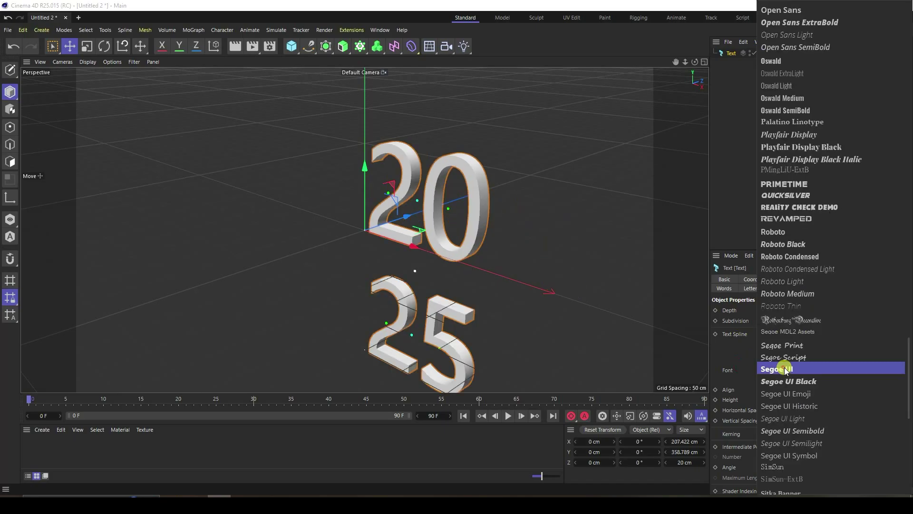
pyautogui.scroll(15, 792, 339)
pyautogui.scroll(10, 799, 342)
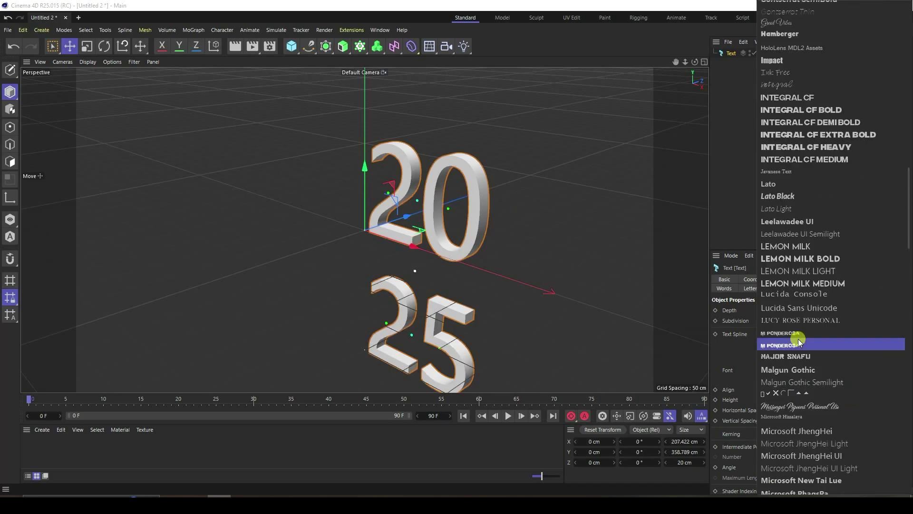
pyautogui.click(811, 367)
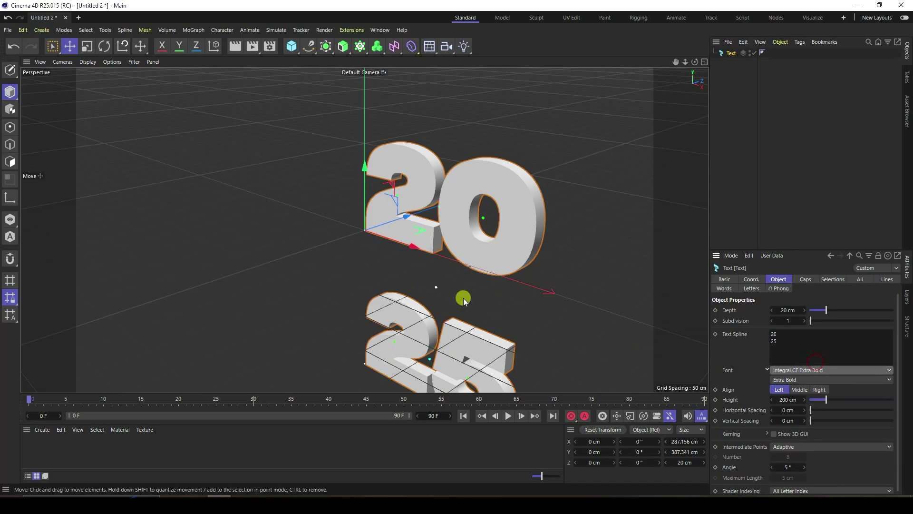
# Align the text to the middle, with a horizontal spacing of 20 cm and a vertical spacing of -60 cm
pyautogui.click(799, 389)
pyautogui.keyDown('alt'); pyautogui.moveTo(375, 246); pyautogui.dragTo(480, 235); pyautogui.keyUp('alt')
pyautogui.click(804, 418)
pyautogui.moveTo(789, 410); pyautogui.dragTo(790, 409)
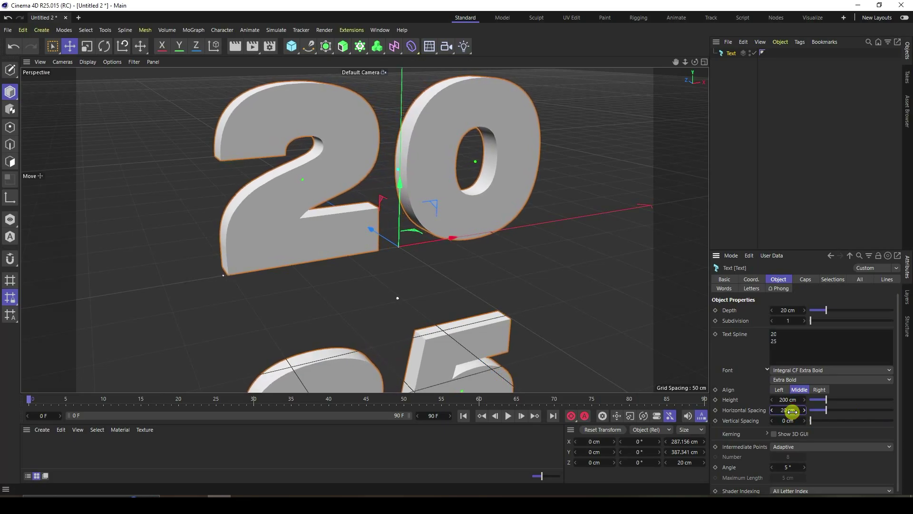
pyautogui.keyDown('alt'); pyautogui.moveTo(506, 299); pyautogui.dragTo(492, 312); pyautogui.keyUp('alt')
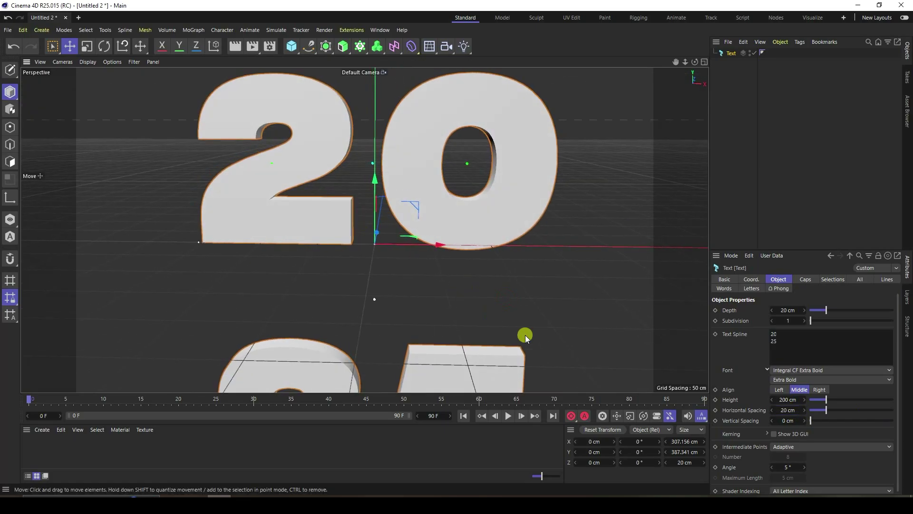
pyautogui.moveTo(789, 422); pyautogui.dragTo(789, 422)
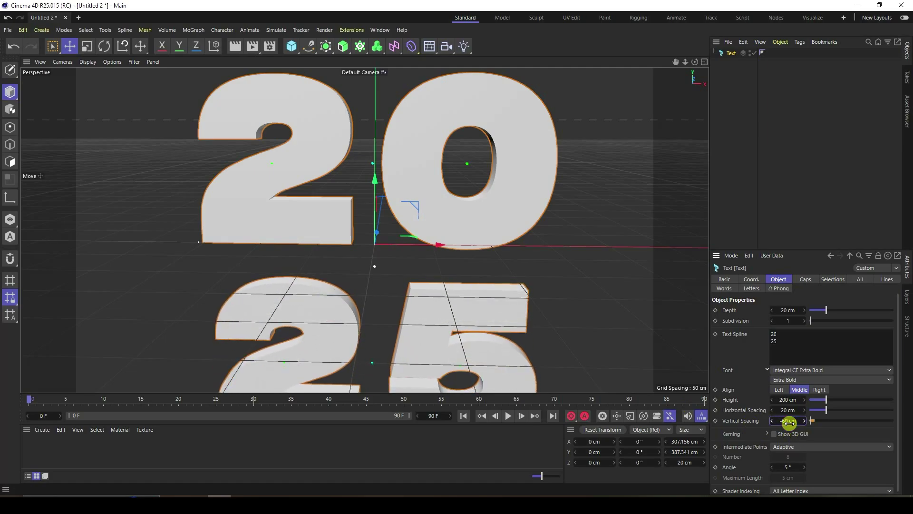
# Set the text's depth to 50 cm and its intermediate points to Subdivided
pyautogui.keyDown('alt'); pyautogui.moveTo(468, 266); pyautogui.dragTo(381, 222); pyautogui.keyUp('alt')
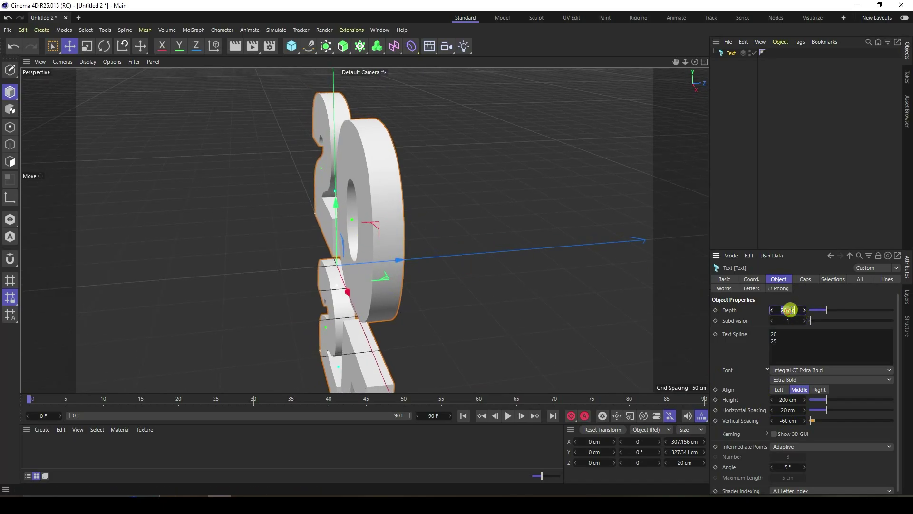
pyautogui.write('50')
pyautogui.press('Return')
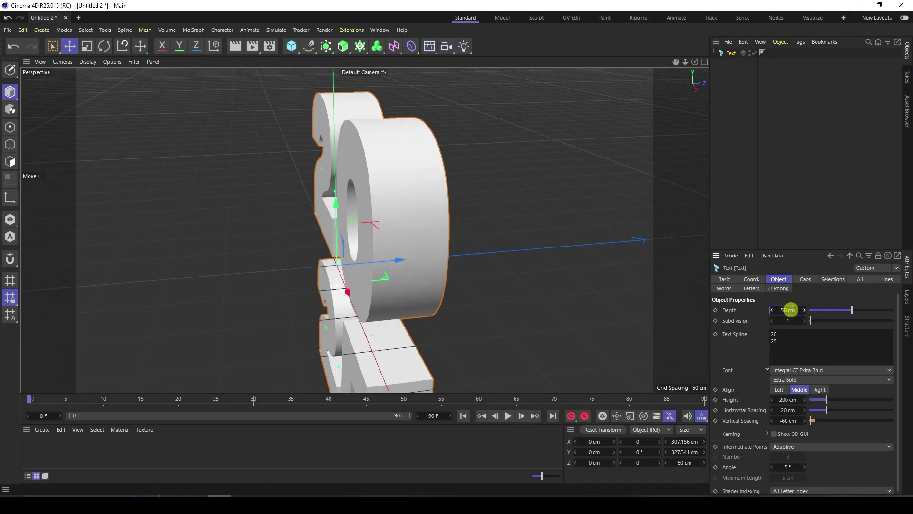
pyautogui.click(789, 445)
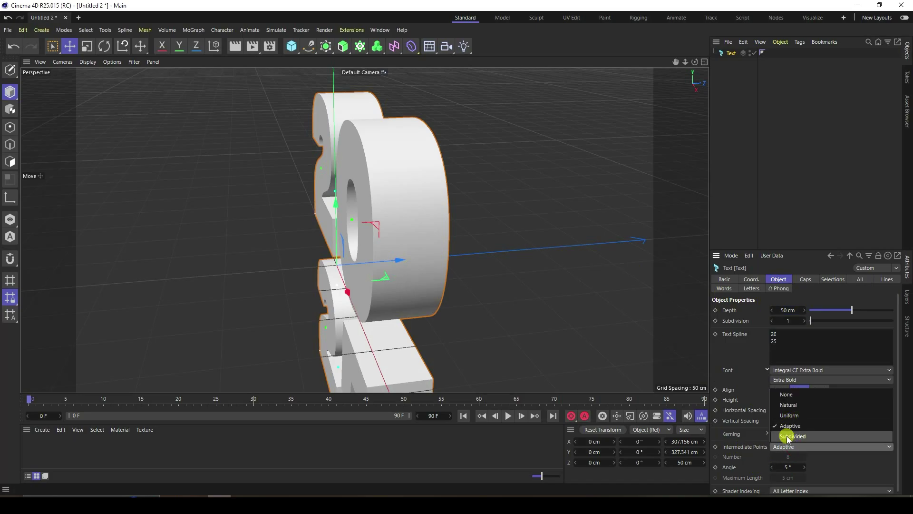
pyautogui.click(789, 436)
pyautogui.keyDown('alt'); pyautogui.moveTo(601, 309); pyautogui.dragTo(471, 249); pyautogui.keyUp('alt')
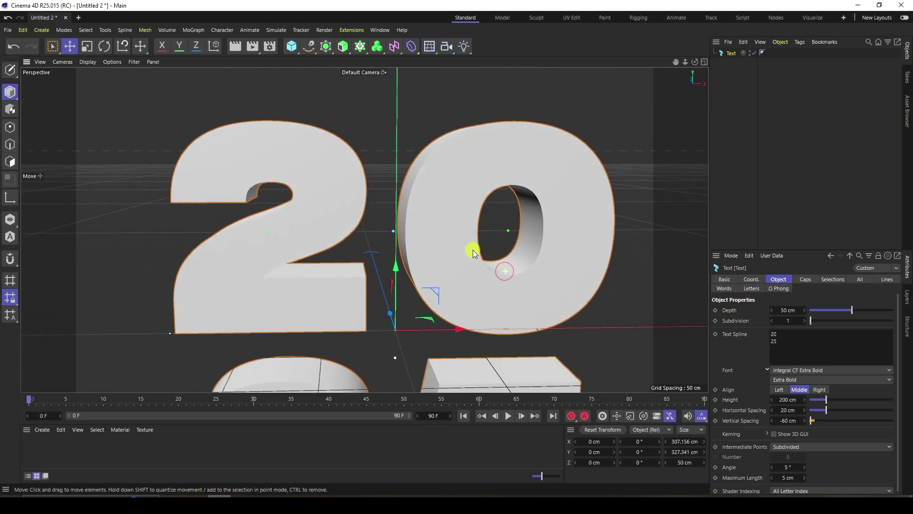
# Make the text editable and merge it with all its children into one polygon object, deleting the originals
pyautogui.click(11, 75)
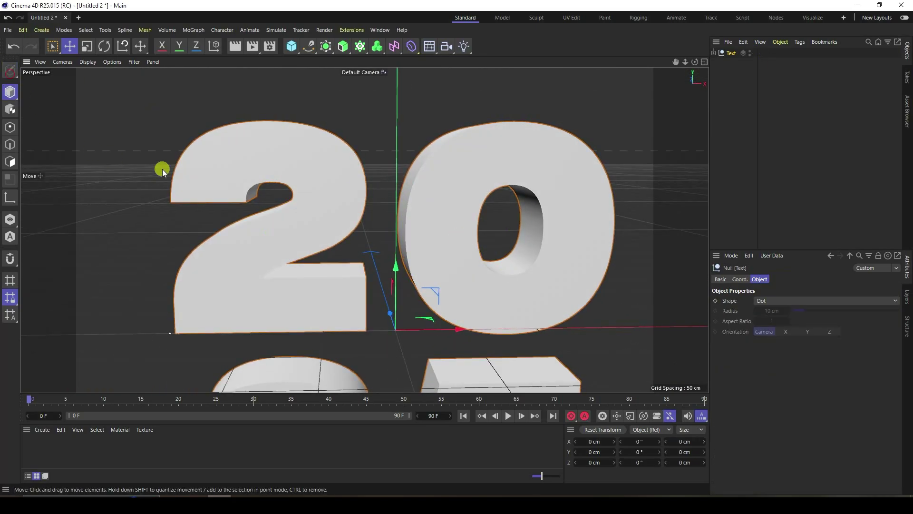
pyautogui.rightClick(731, 55)
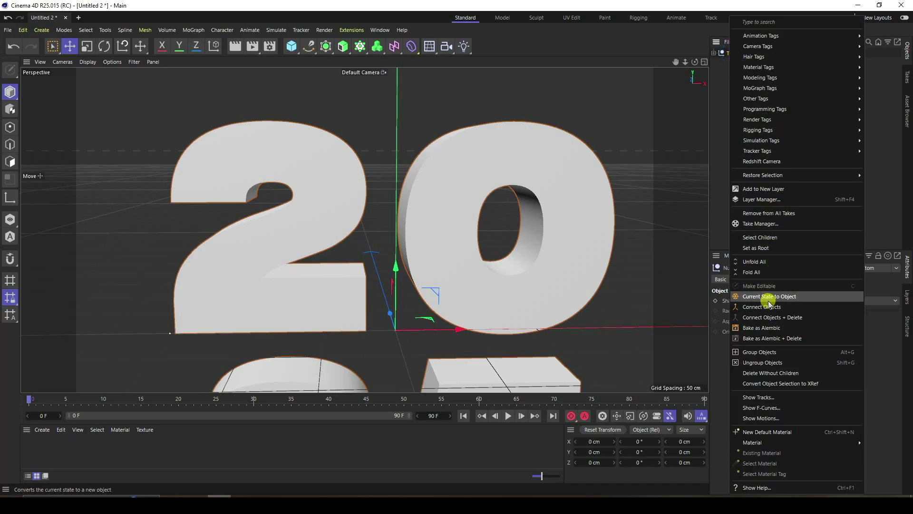
pyautogui.click(759, 238)
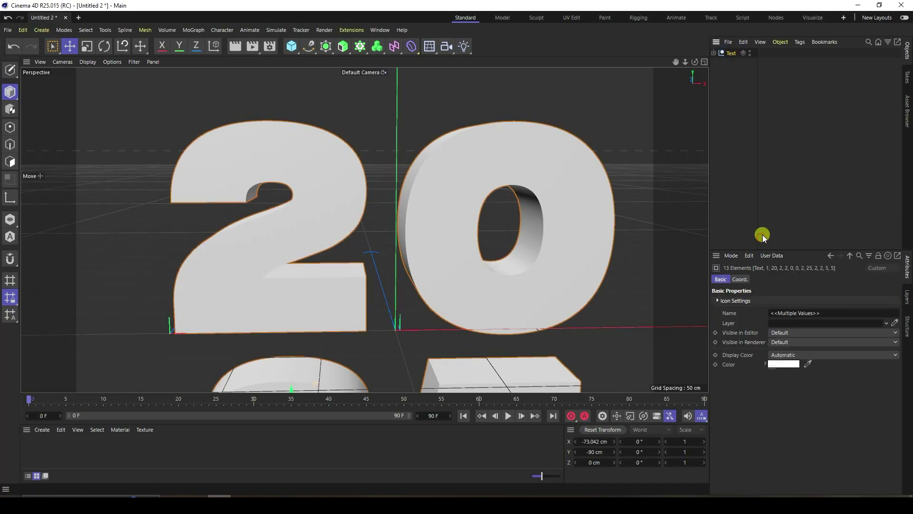
pyautogui.rightClick(729, 53)
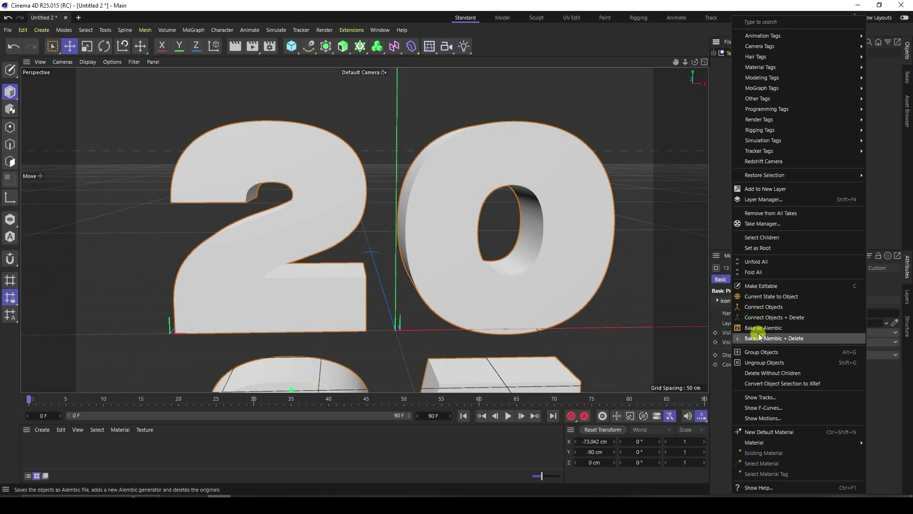
pyautogui.click(792, 318)
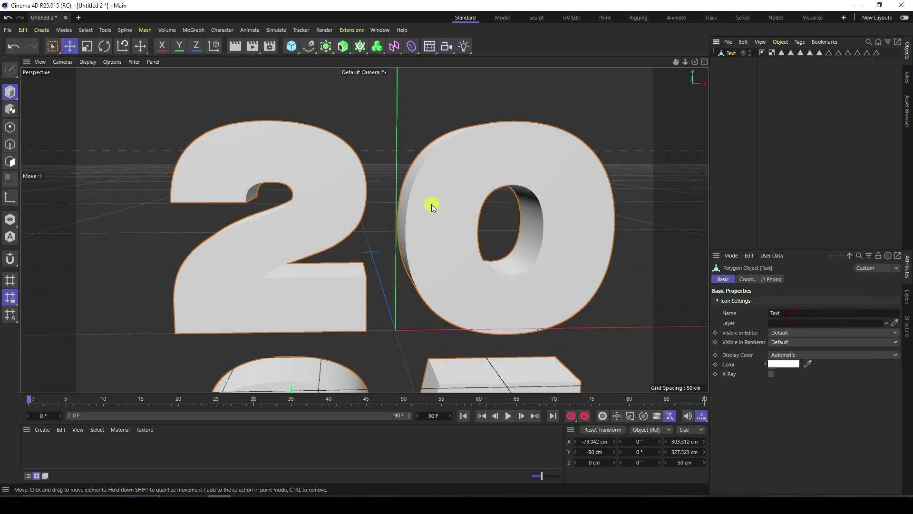
# Try moving the merged text along its X axis, and undo the move
pyautogui.scroll(-6, 381, 171)
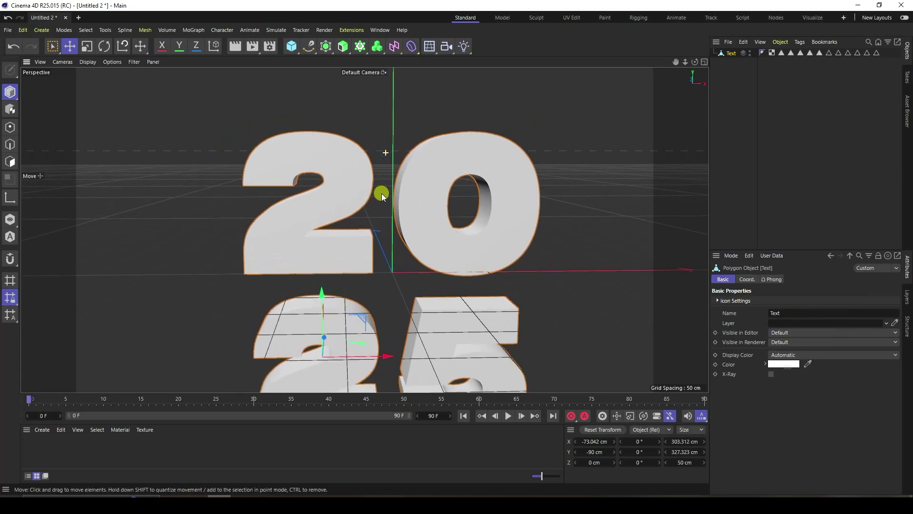
pyautogui.keyDown('alt'); pyautogui.moveTo(382, 194); pyautogui.dragTo(464, 210); pyautogui.keyUp('alt')
pyautogui.keyDown('alt'); pyautogui.moveTo(412, 290); pyautogui.dragTo(419, 264, button='middle'); pyautogui.keyUp('alt')
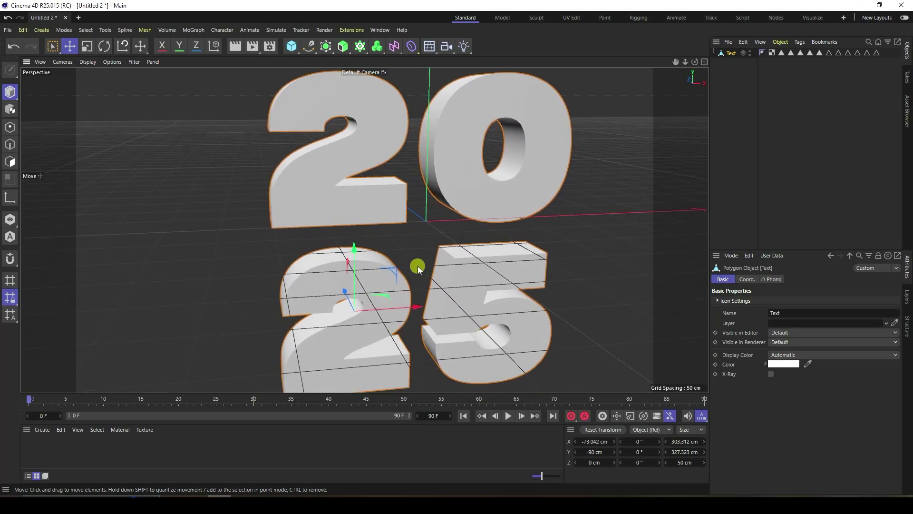
pyautogui.scroll(3, 415, 259)
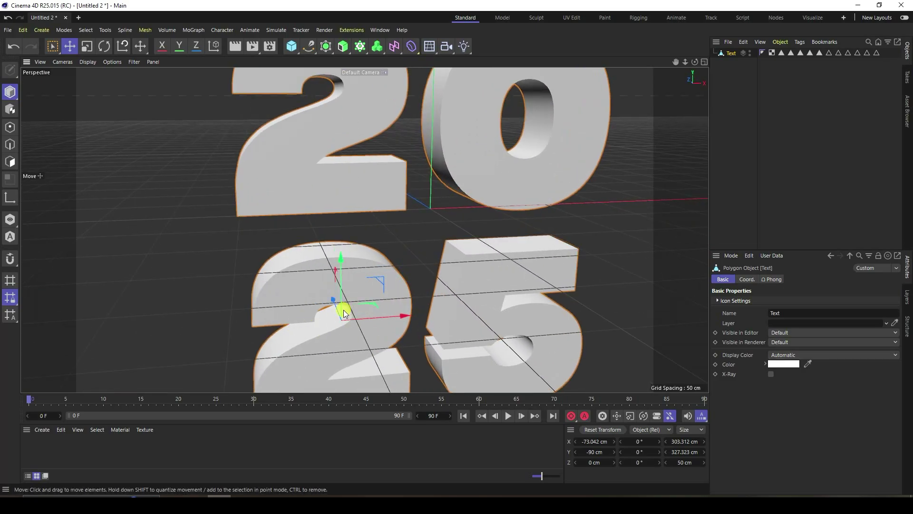
pyautogui.moveTo(378, 313); pyautogui.dragTo(499, 321)
pyautogui.hotkey('ctrl', 'z')
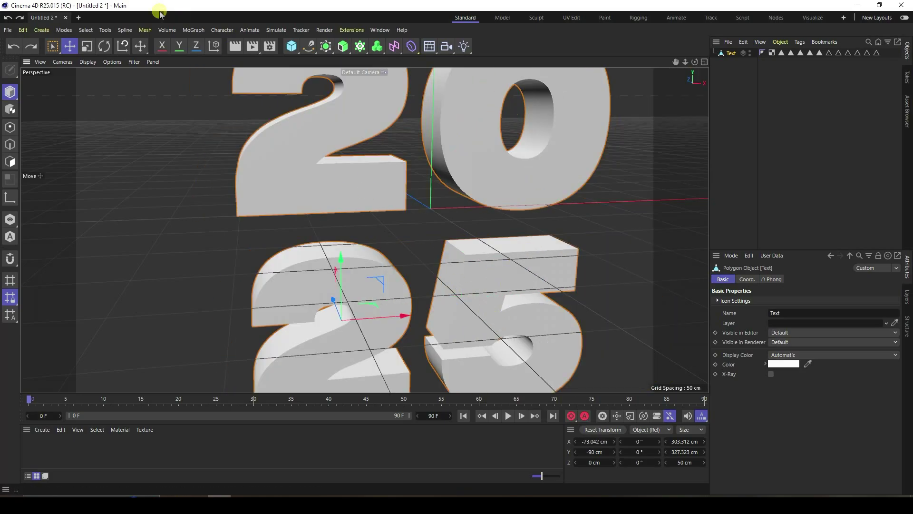
# Centre the axis of the merged text object on its geometry with the Axis Center tool
pyautogui.click(105, 29)
pyautogui.moveTo(136, 162)
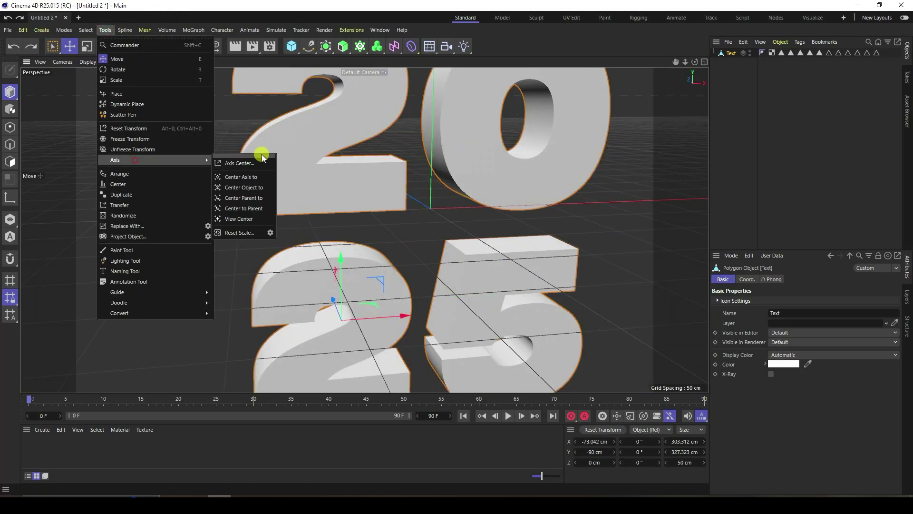
pyautogui.click(256, 161)
pyautogui.click(232, 228)
pyautogui.click(306, 92)
pyautogui.keyDown('alt'); pyautogui.moveTo(436, 243); pyautogui.dragTo(447, 199, button='middle'); pyautogui.keyUp('alt')
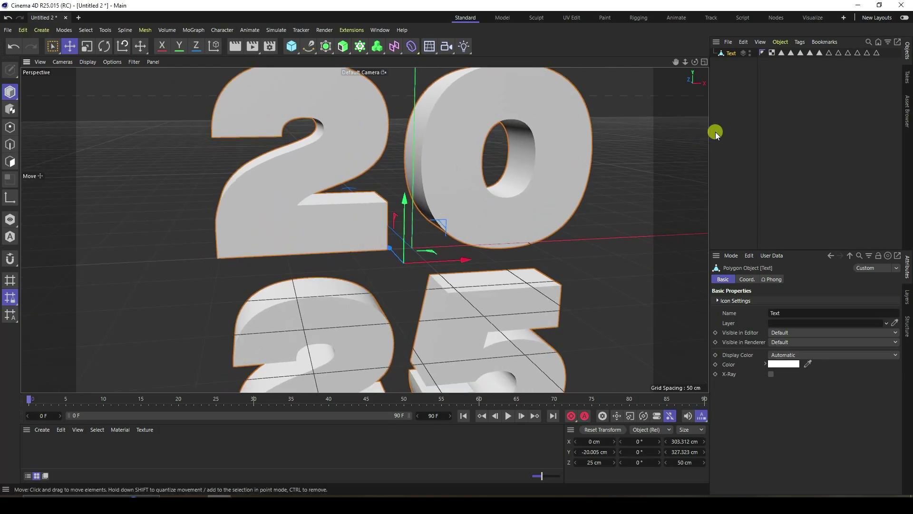
# Add a sphere with a radius of 2 cm and 24 segments
pyautogui.click(291, 48)
pyautogui.click(476, 78)
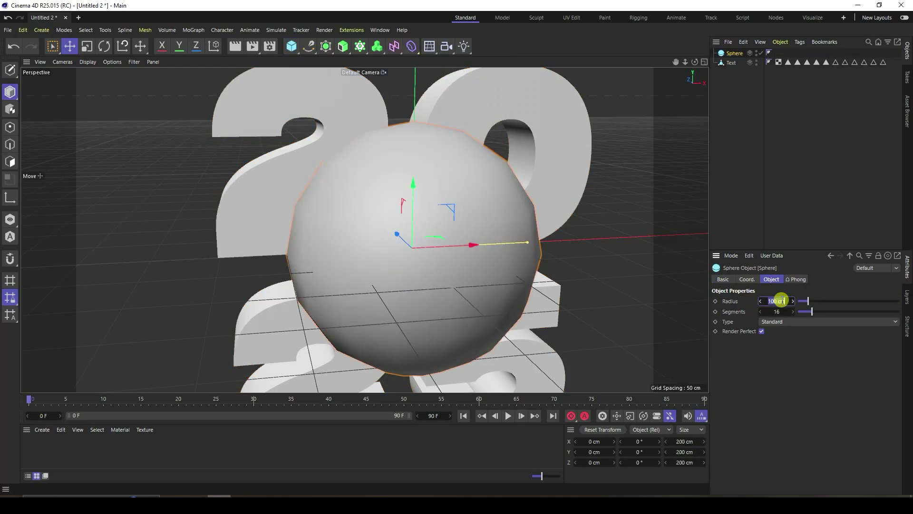
pyautogui.write('2')
pyautogui.press('Return')
pyautogui.scroll(6, 391, 236)
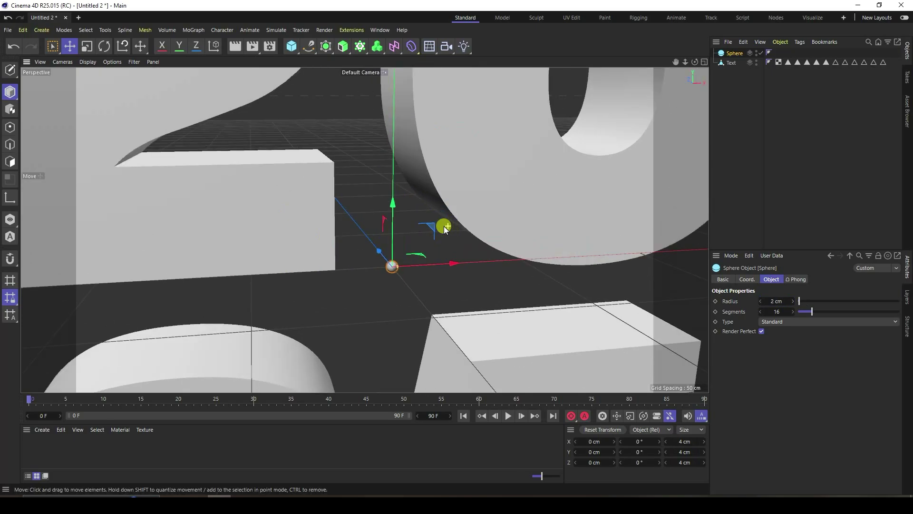
pyautogui.scroll(1, 448, 227)
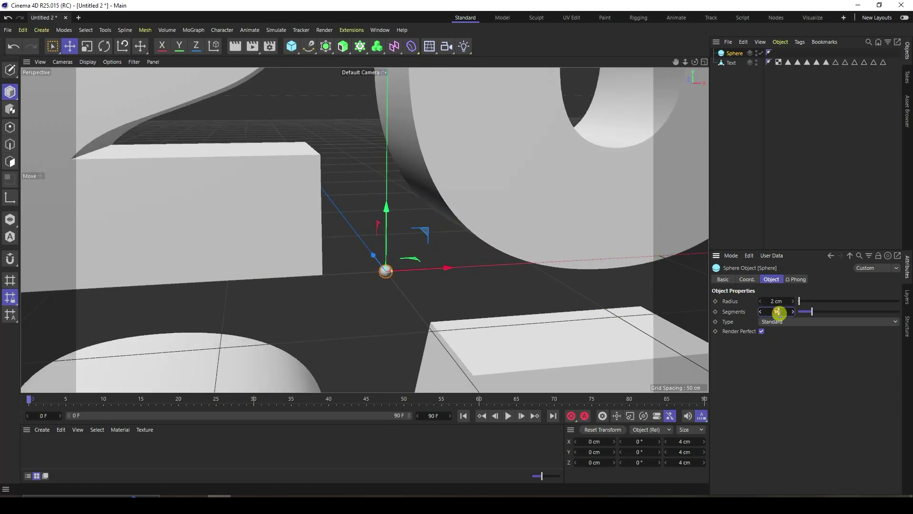
pyautogui.click(360, 270)
# Duplicate the 2 cm sphere, move the copy to about 8.3 cm along X and set its radius to 4 cm
pyautogui.hotkey('ctrl', 'c')
pyautogui.hotkey('ctrl', 'v')
pyautogui.moveTo(443, 267); pyautogui.dragTo(467, 267)
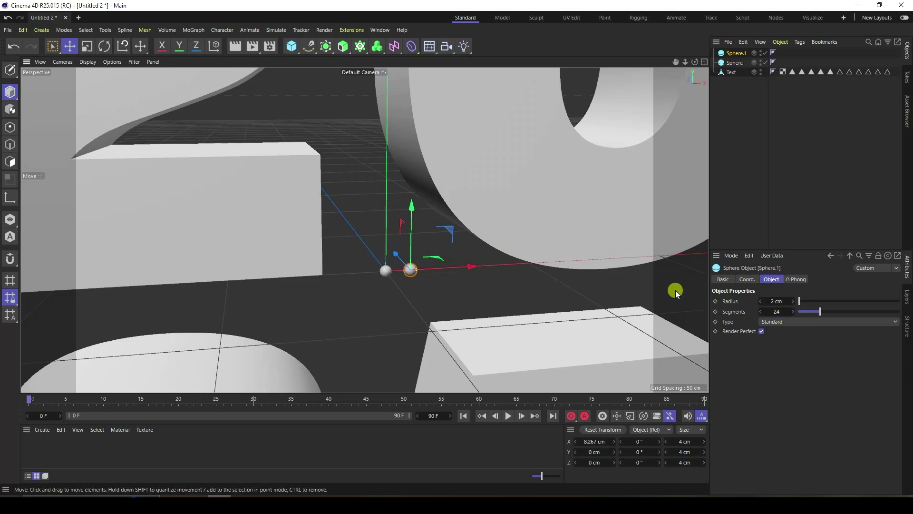
pyautogui.click(793, 301)
pyautogui.click(793, 301)
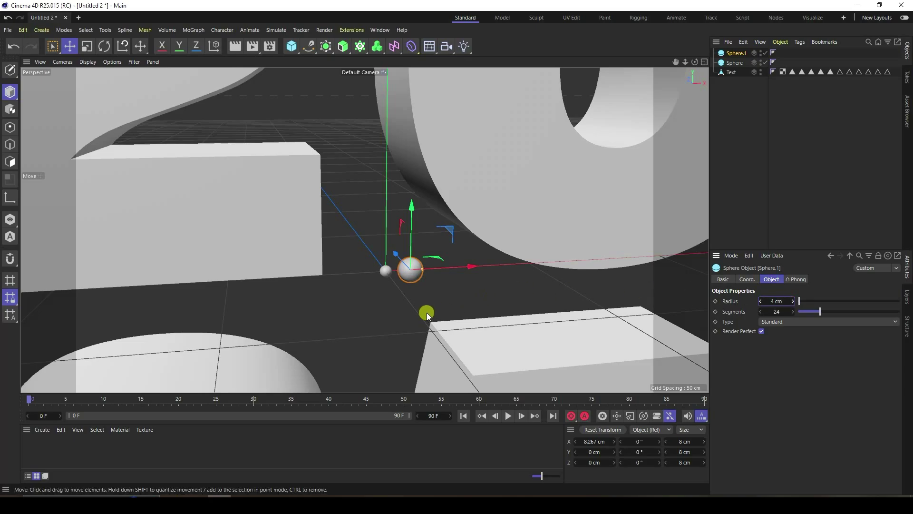
# Duplicate the 4 cm sphere, move the copy to about 19.6 cm along X and set its radius to 6 cm
pyautogui.hotkey('ctrl', 'c')
pyautogui.hotkey('ctrl', 'v')
pyautogui.moveTo(475, 267); pyautogui.dragTo(507, 266)
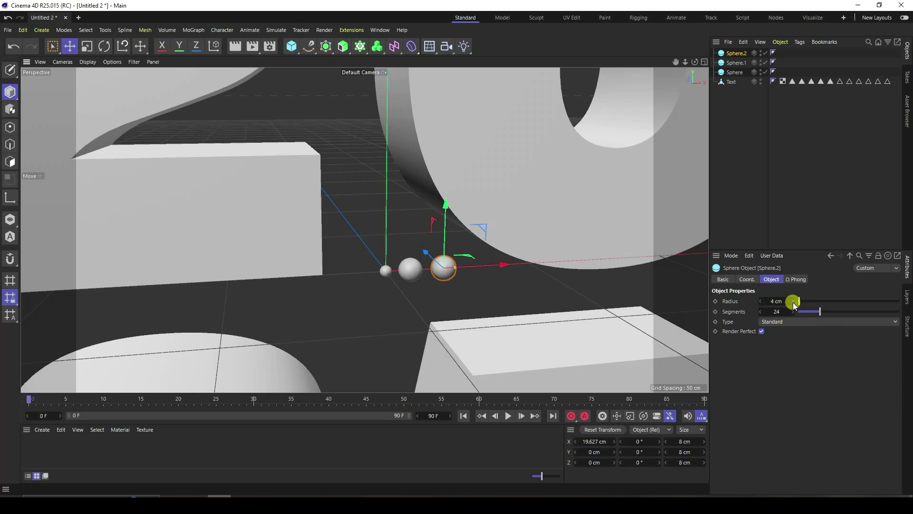
pyautogui.moveTo(793, 305); pyautogui.dragTo(794, 304)
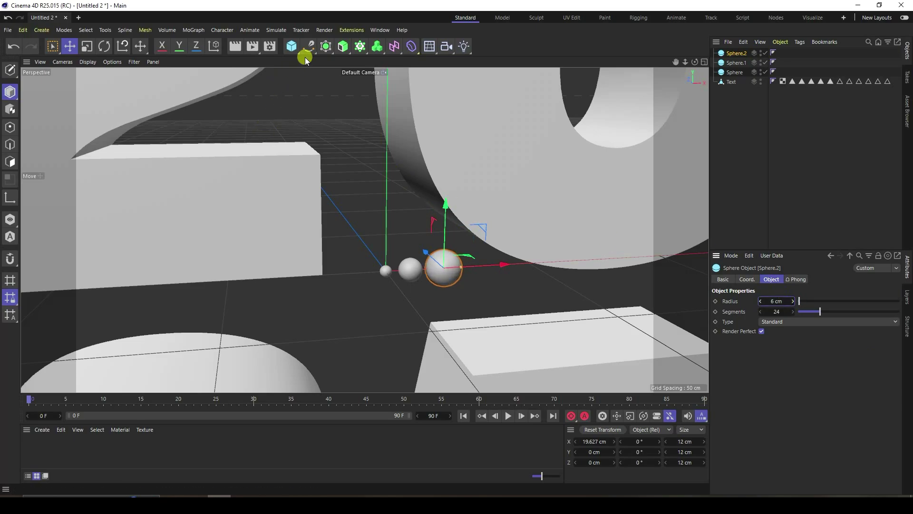
# Add a cube measuring 6 cm along X, Y and Z
pyautogui.click(292, 46)
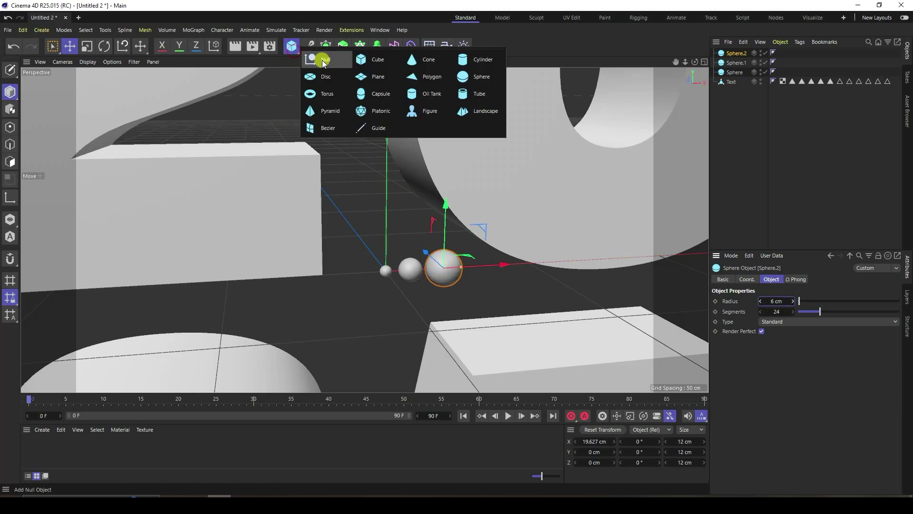
pyautogui.click(371, 63)
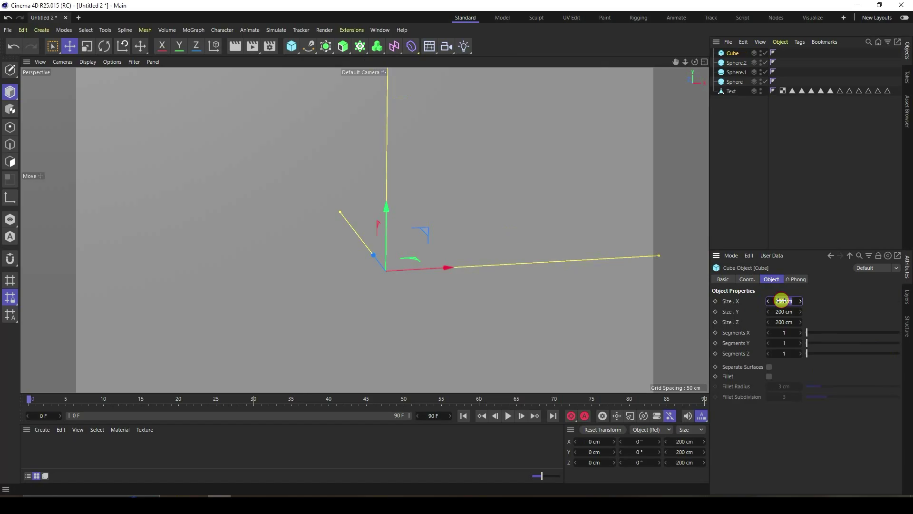
pyautogui.write('6')
pyautogui.press('Tab')
pyautogui.write('6')
pyautogui.press('Tab')
pyautogui.write('6')
pyautogui.press('Return')
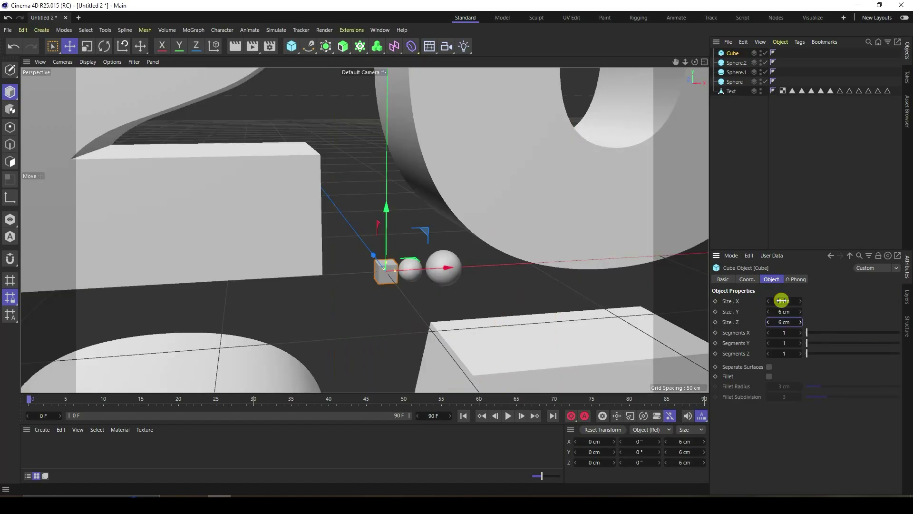
# Enable the cube's fillet with a 0.1 cm radius and move the cube to about -8.2 cm along X
pyautogui.click(769, 376)
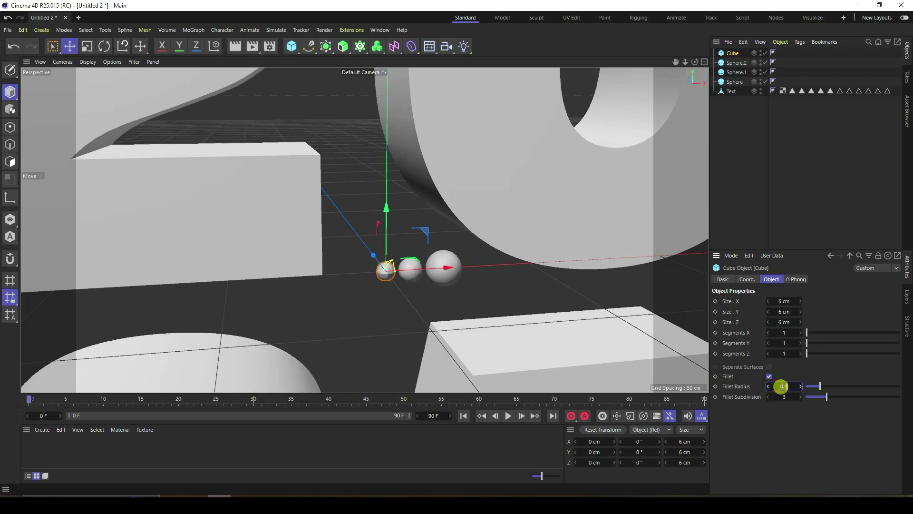
pyautogui.click(782, 386)
pyautogui.write('0.1')
pyautogui.press('Return')
pyautogui.moveTo(443, 270); pyautogui.dragTo(418, 273)
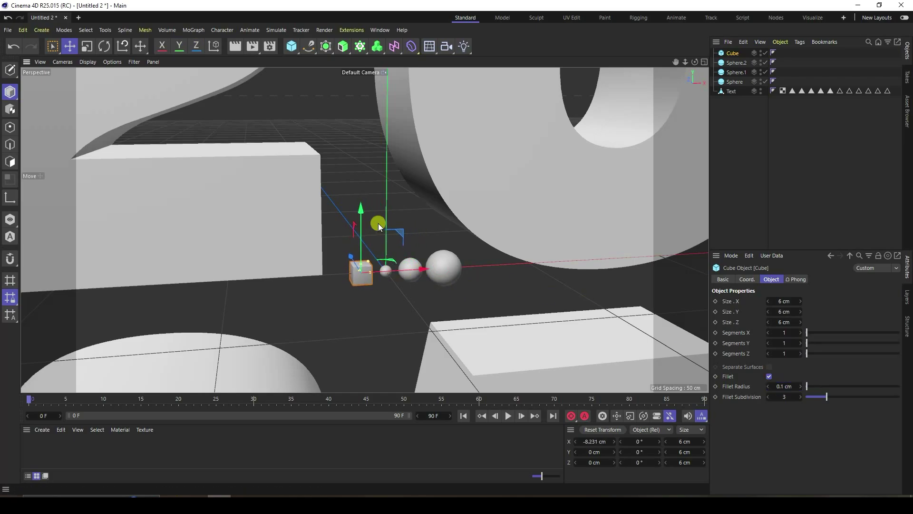
# Add a capsule with a 2 cm radius and 12 cm height, and move it to about 31.4 cm along X
pyautogui.click(298, 40)
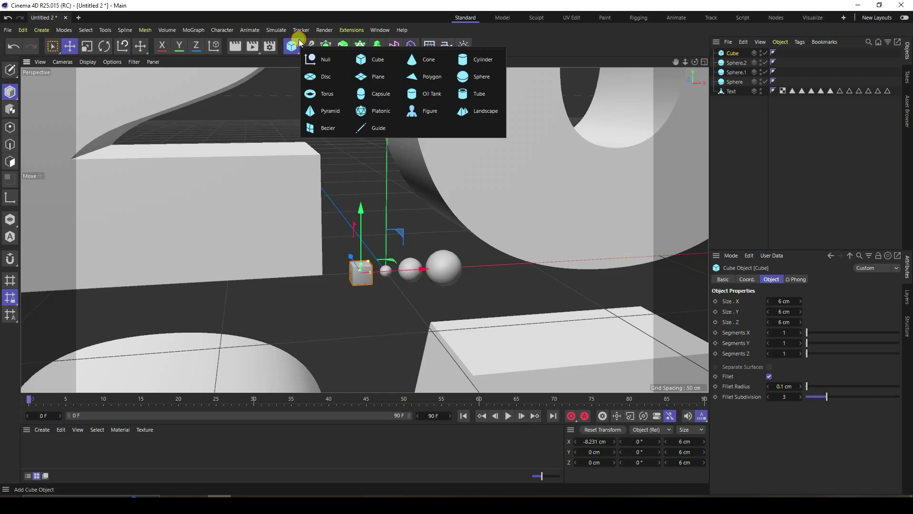
pyautogui.click(386, 93)
pyautogui.moveTo(788, 301); pyautogui.dragTo(771, 301)
pyautogui.moveTo(446, 268); pyautogui.dragTo(531, 267)
pyautogui.moveTo(786, 312); pyautogui.dragTo(786, 312)
pyautogui.scroll(5, 540, 241)
pyautogui.scroll(-2, 567, 224)
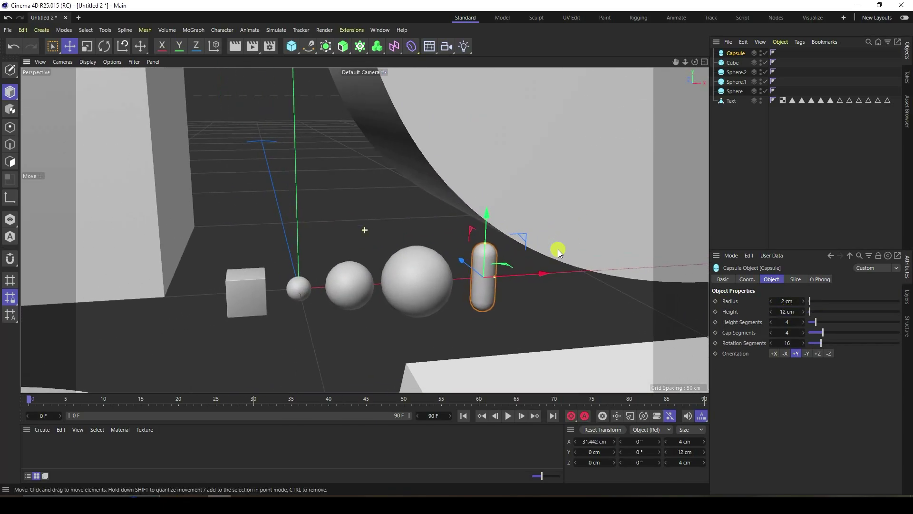
pyautogui.scroll(-1, 557, 252)
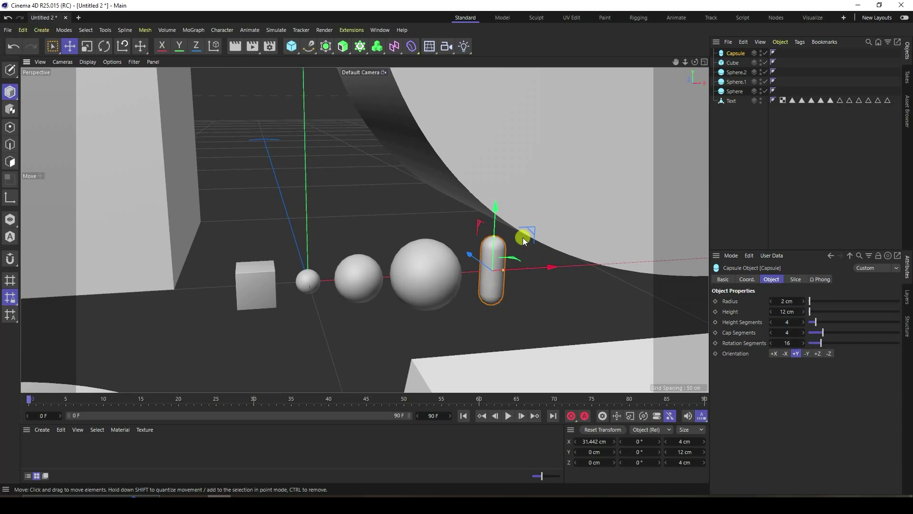
# Hide the merged Text object in both the editor and the renderer
pyautogui.scroll(-10, 526, 251)
pyautogui.click(528, 141)
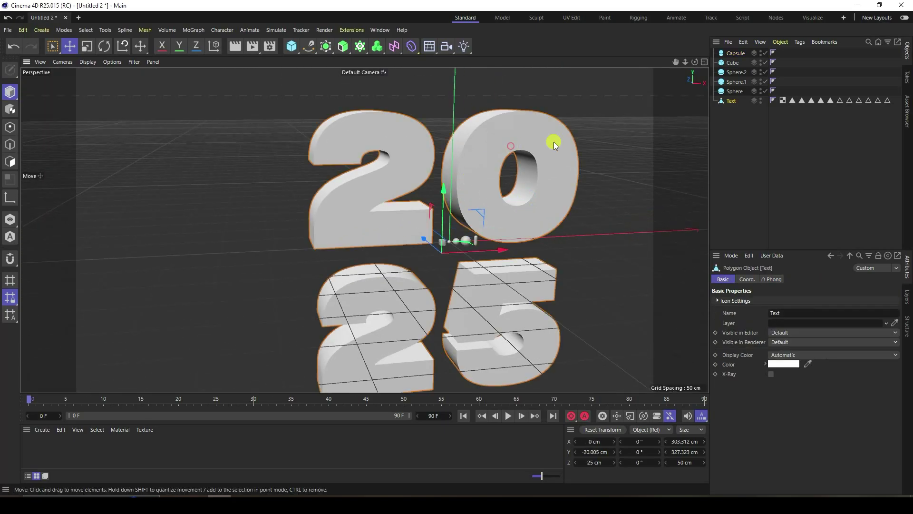
pyautogui.doubleClick(760, 98)
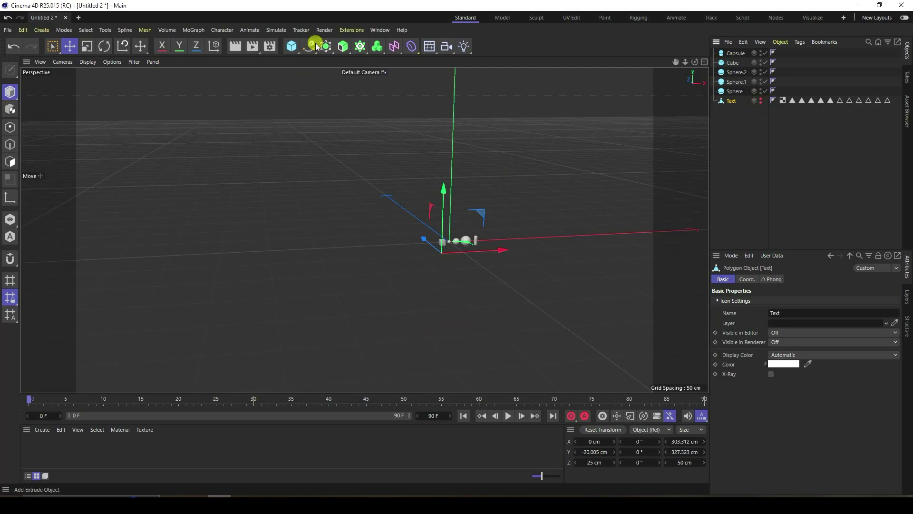
# Add a Cloner and make the capsule, the cube and all three spheres its children
pyautogui.click(358, 48)
pyautogui.click(393, 60)
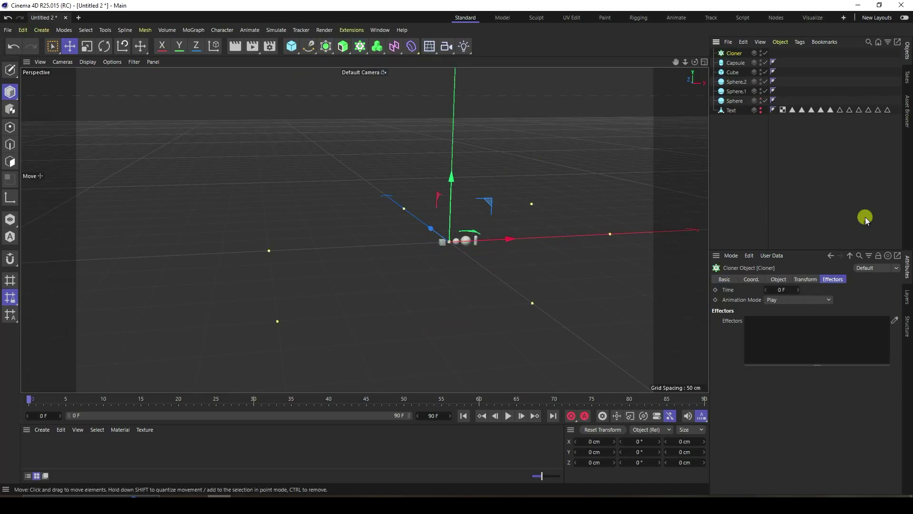
pyautogui.click(736, 64)
pyautogui.keyDown('shift'); pyautogui.click(744, 99); pyautogui.keyUp('shift')
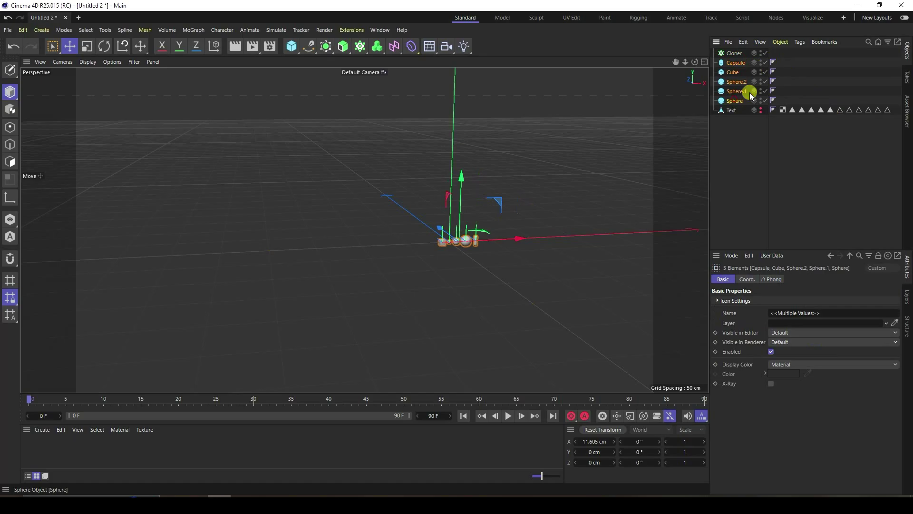
pyautogui.moveTo(734, 53); pyautogui.dragTo(734, 54)
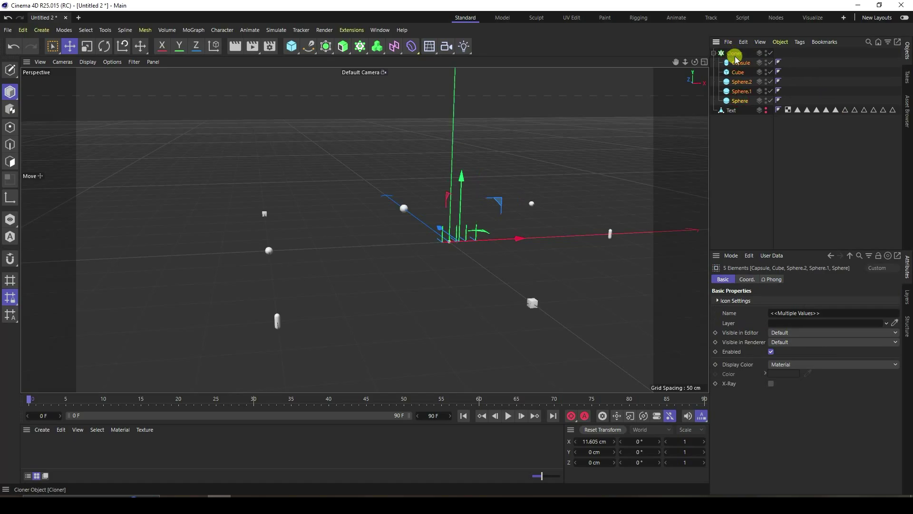
# Set the Cloner's mode to Object and use the Text object as its distribution target
pyautogui.click(735, 53)
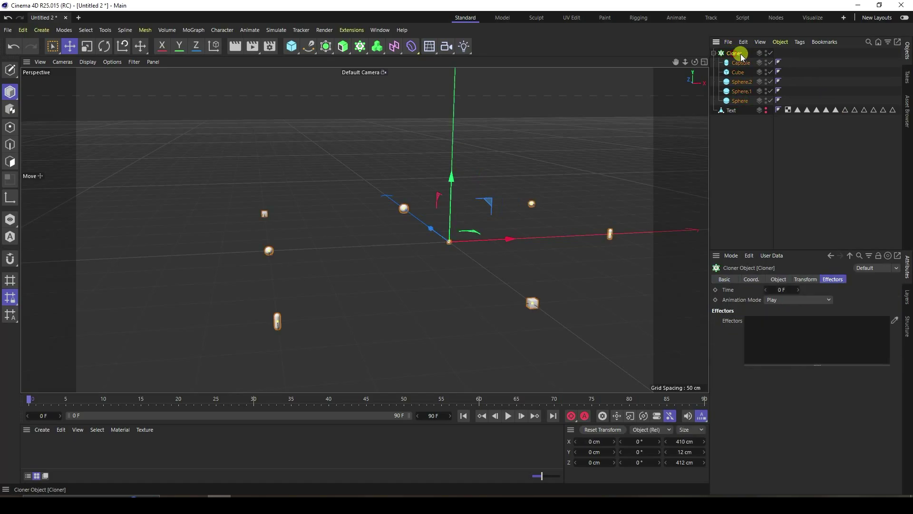
pyautogui.click(785, 281)
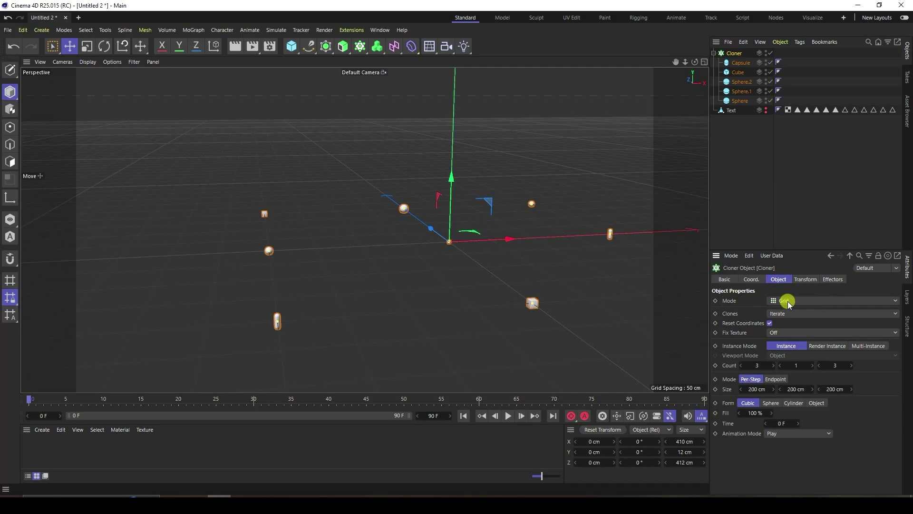
pyautogui.click(787, 301)
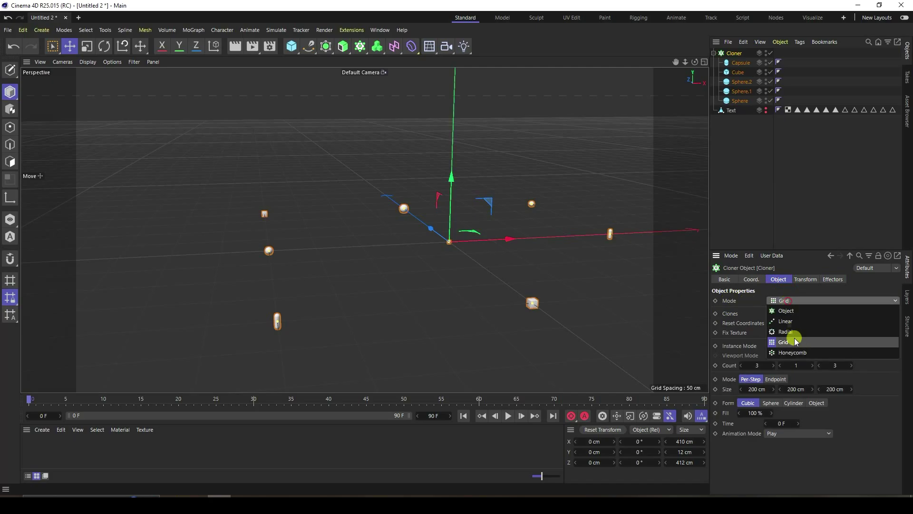
pyautogui.click(798, 311)
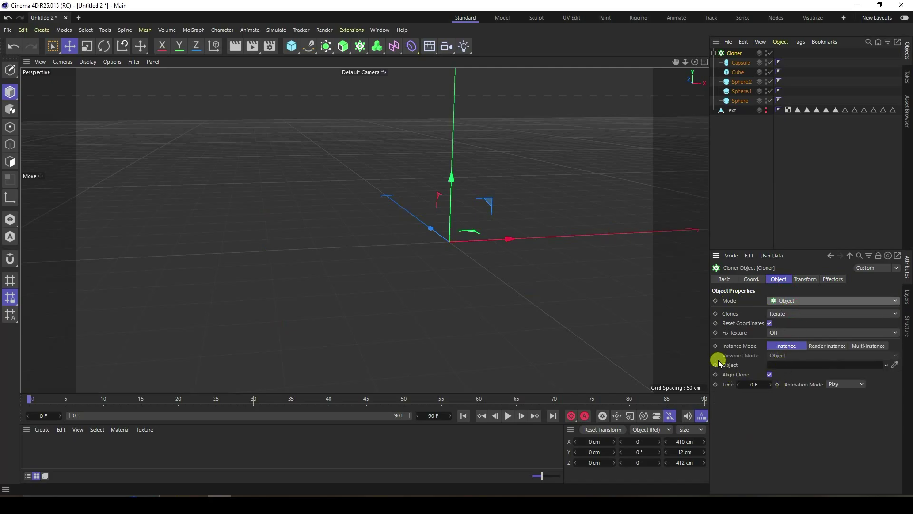
pyautogui.moveTo(732, 110); pyautogui.dragTo(793, 366)
# Extend the project's end time to 500 F
pyautogui.keyDown('alt'); pyautogui.moveTo(509, 247); pyautogui.dragTo(516, 285); pyautogui.keyUp('alt')
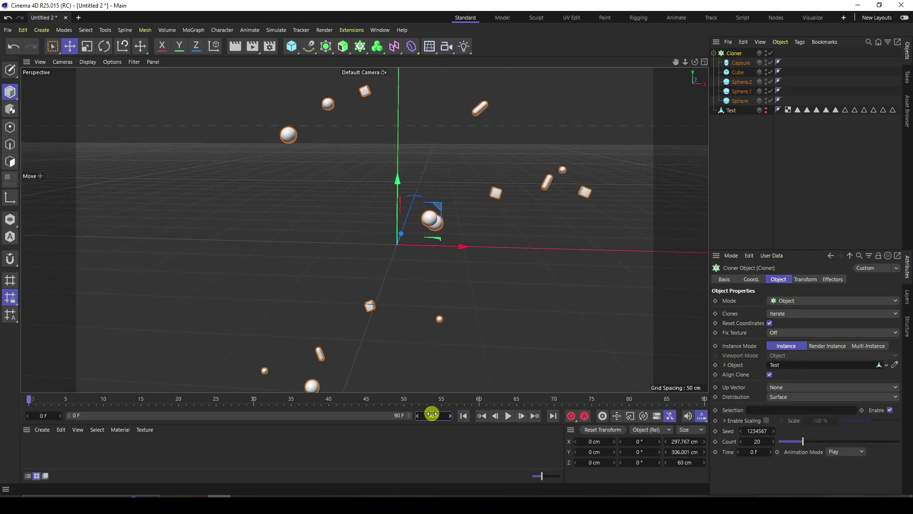
pyautogui.write('500')
pyautogui.press('Return')
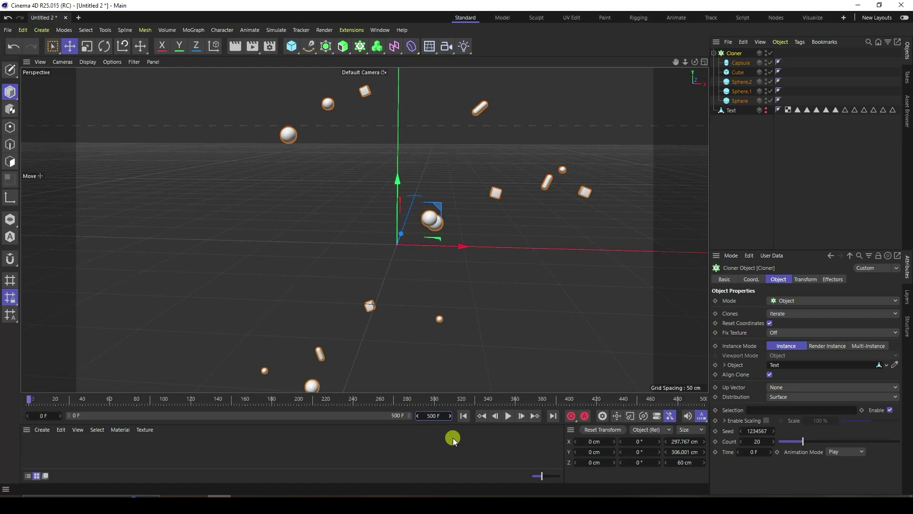
# Keyframe the Cloner's Count from 0 at frame 0 to 5000 at frame 300
pyautogui.click(760, 442)
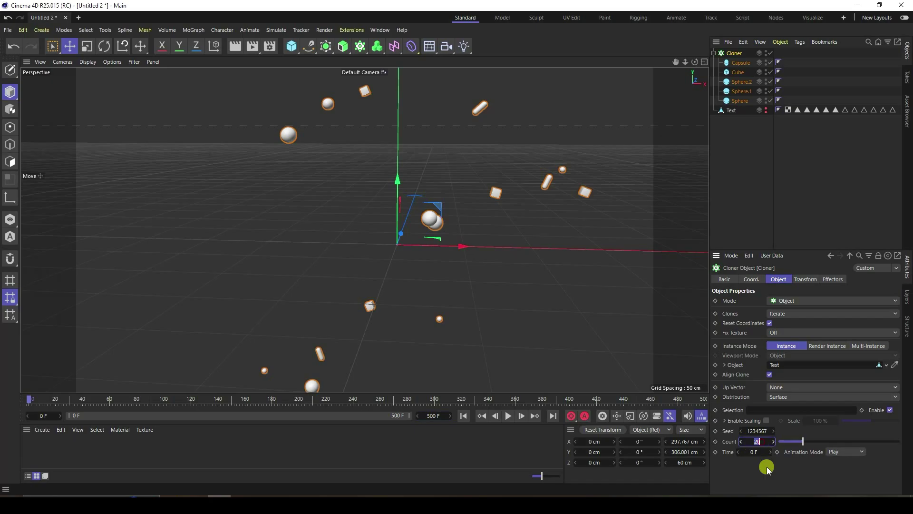
pyautogui.press('Return')
pyautogui.click(716, 441)
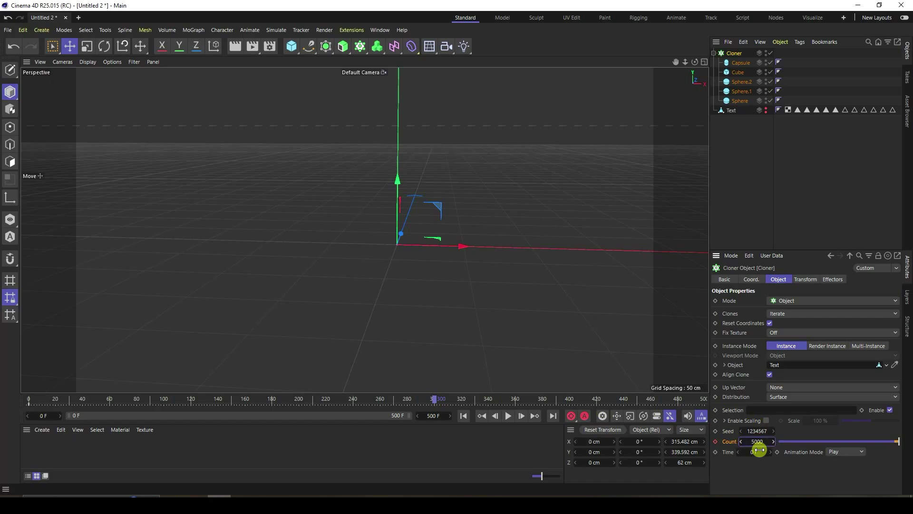
pyautogui.press('Return')
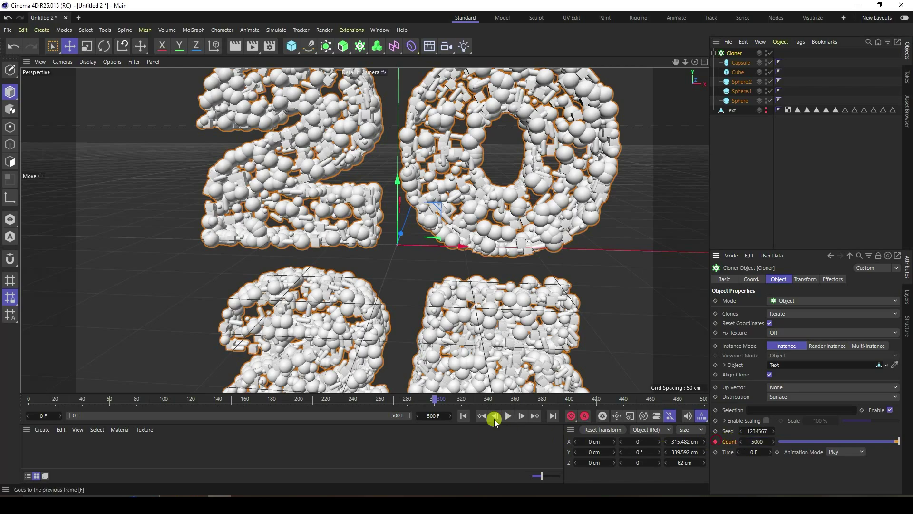
# Play the animation from the start to examine how the clones fill the text shape
pyautogui.click(477, 415)
pyautogui.click(508, 415)
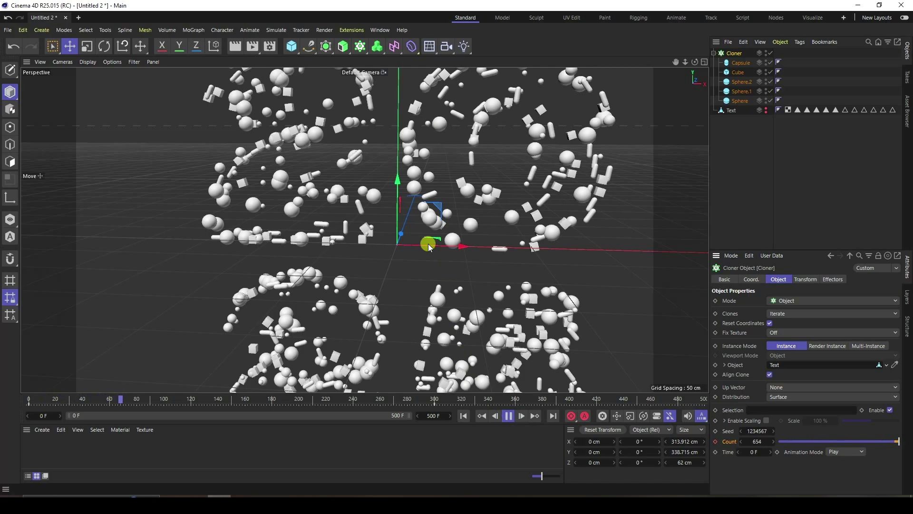
pyautogui.keyDown('alt'); pyautogui.moveTo(419, 260); pyautogui.dragTo(405, 243); pyautogui.keyUp('alt')
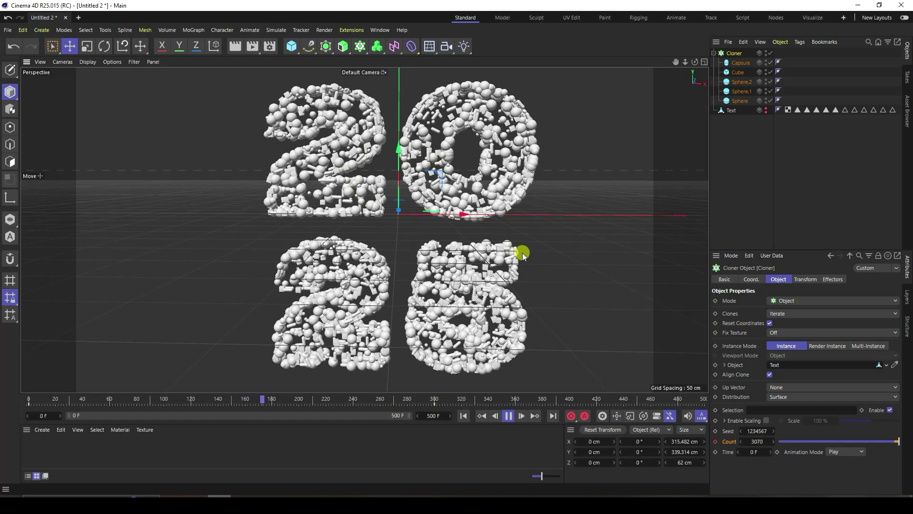
pyautogui.click(508, 416)
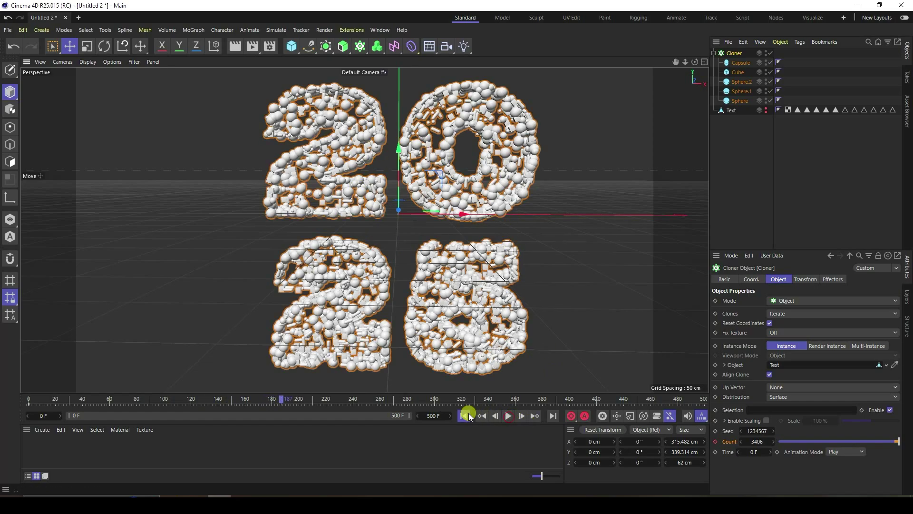
# Add a Rigid Body simulation tag to the Cloner
pyautogui.rightClick(735, 54)
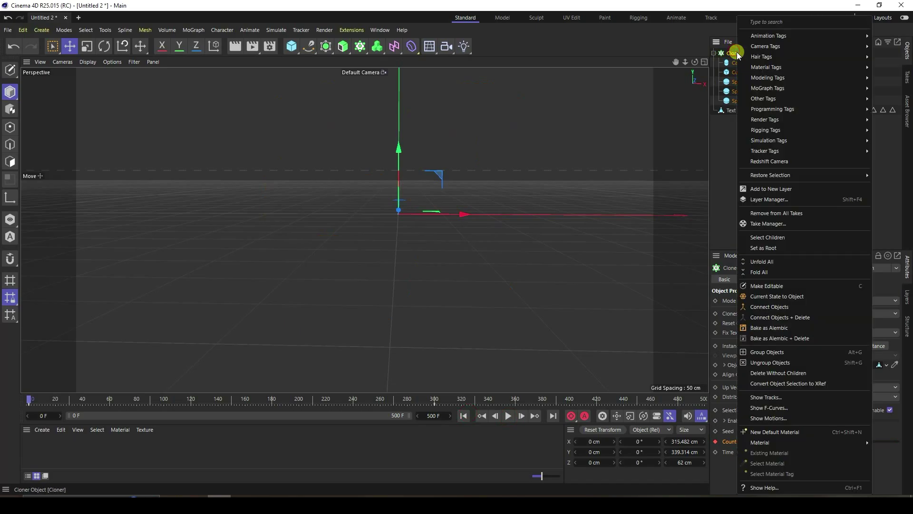
pyautogui.moveTo(768, 140)
pyautogui.click(718, 142)
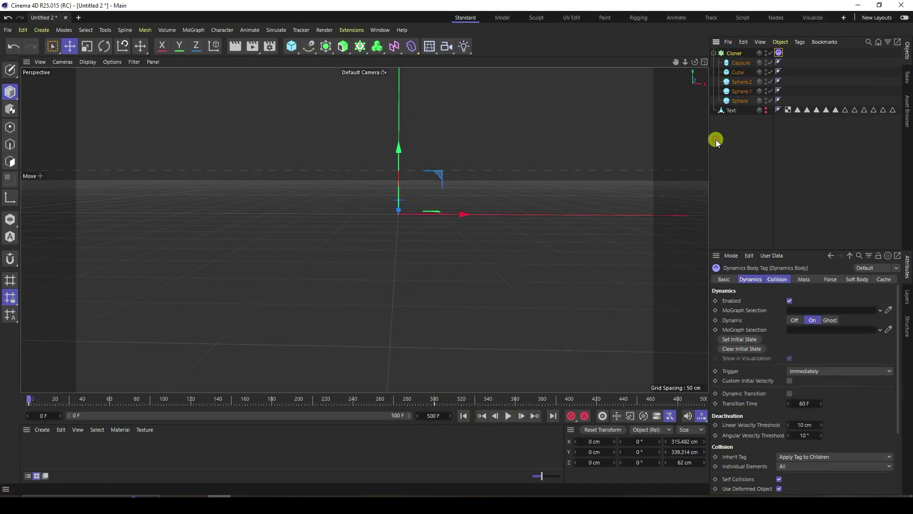
# Add a Collider Body simulation tag to the Text object and play the simulation to check the clones' collisions
pyautogui.click(732, 111)
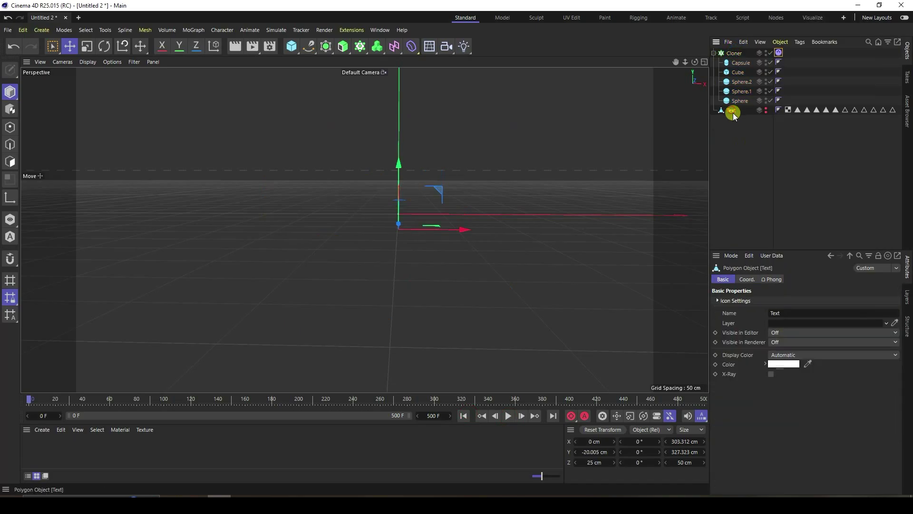
pyautogui.rightClick(732, 111)
pyautogui.moveTo(735, 141)
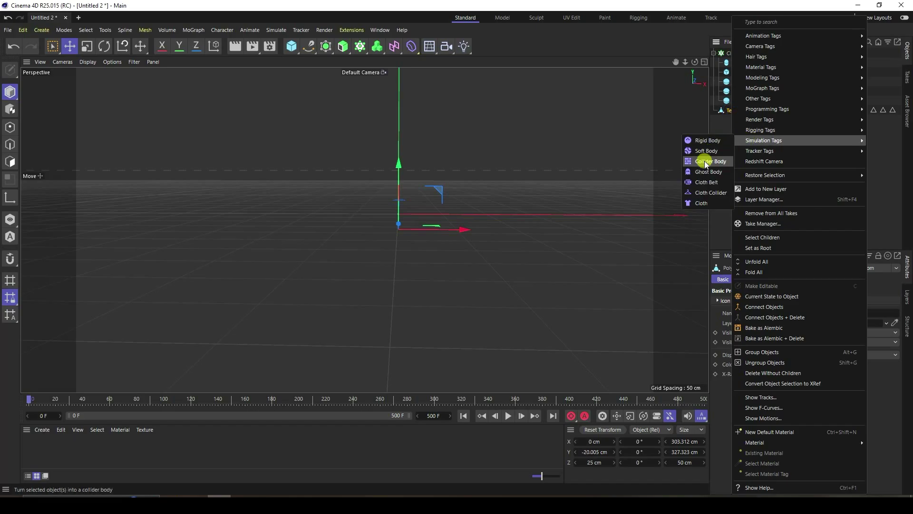
pyautogui.click(702, 163)
pyautogui.click(509, 415)
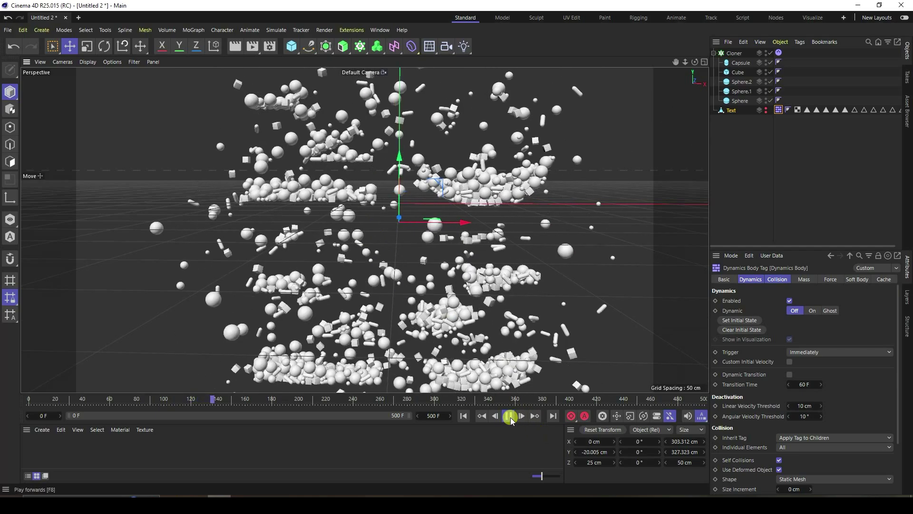
pyautogui.click(510, 418)
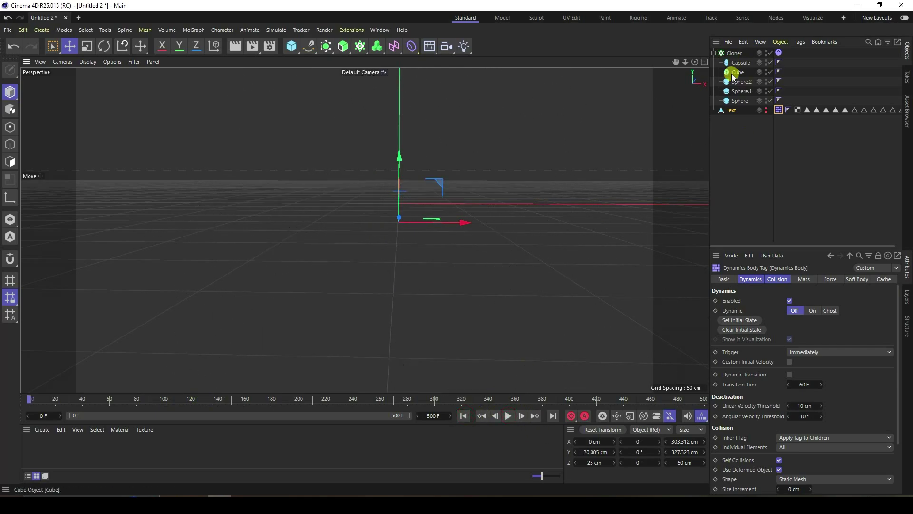
# Apply a Delay effector to the Cloner and set its mode to Spring
pyautogui.click(735, 54)
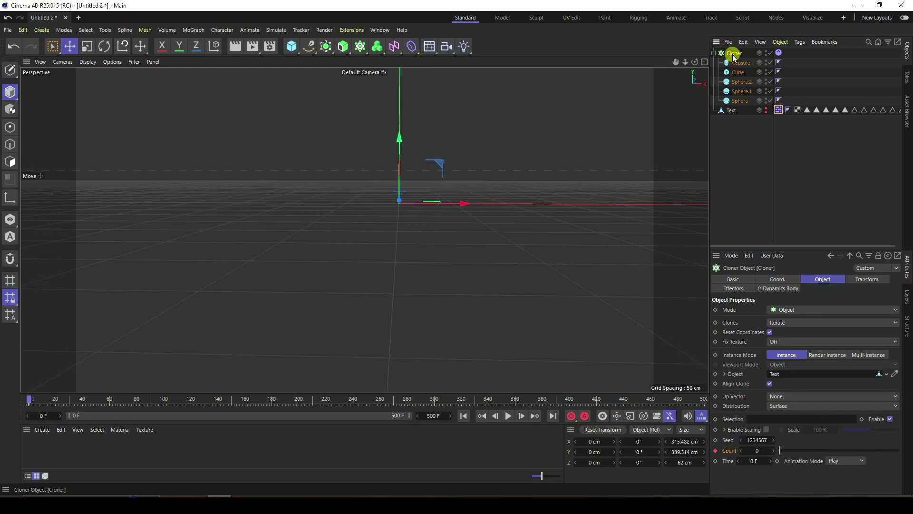
pyautogui.click(191, 30)
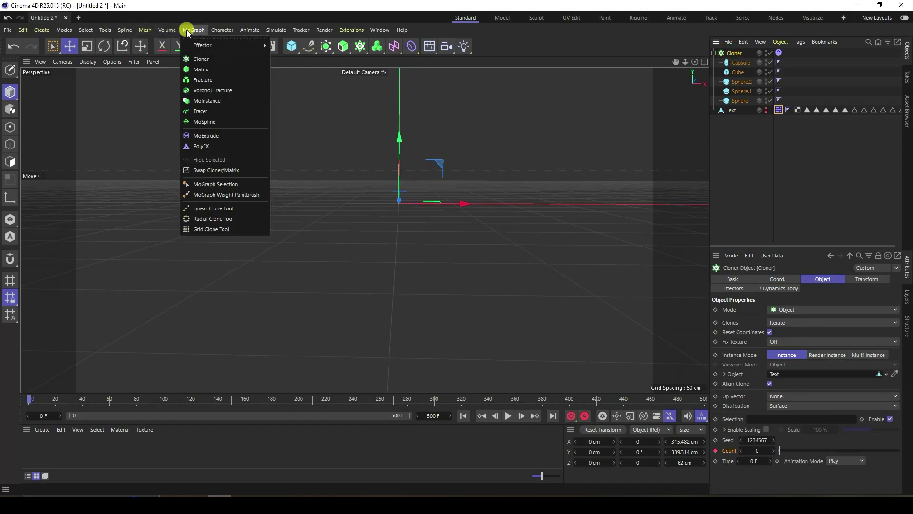
pyautogui.moveTo(204, 46)
pyautogui.click(289, 63)
pyautogui.click(772, 327)
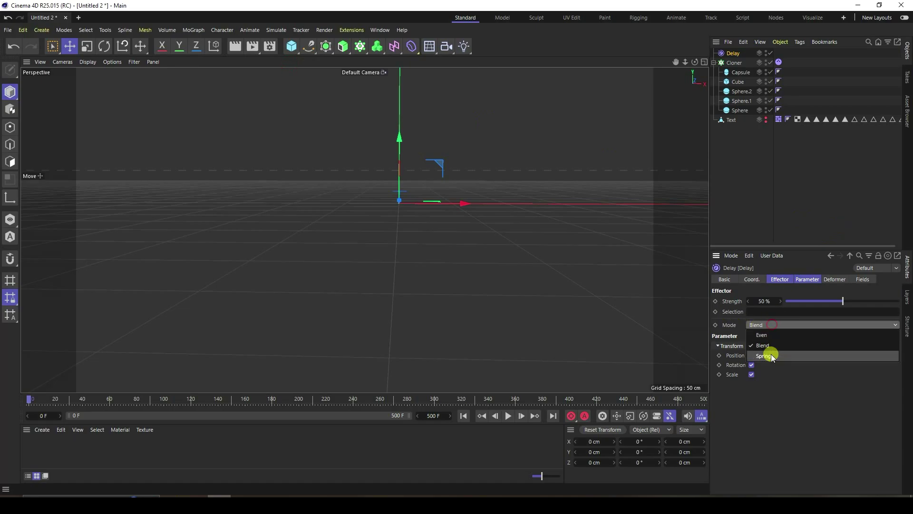
pyautogui.click(766, 351)
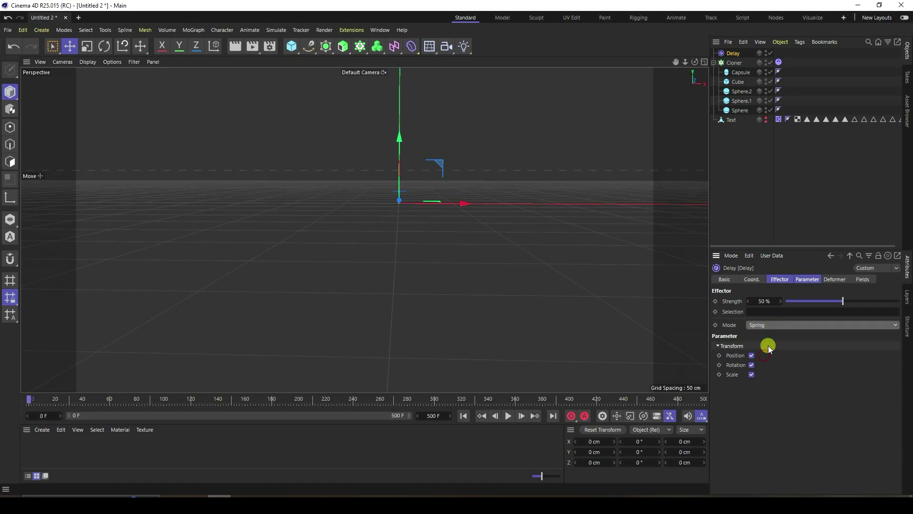
# Set the Delay effector's strength to 65% and play the simulation from the start to check the spring motion
pyautogui.click(760, 300)
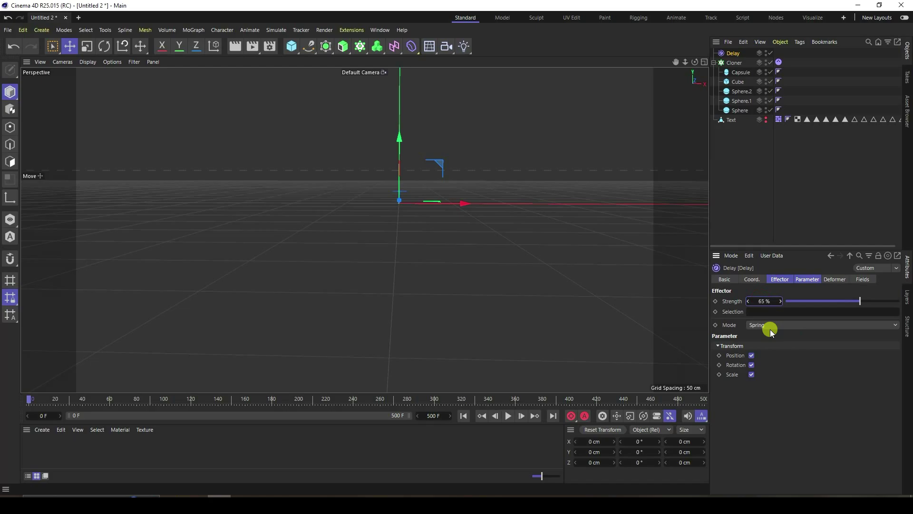
pyautogui.click(463, 417)
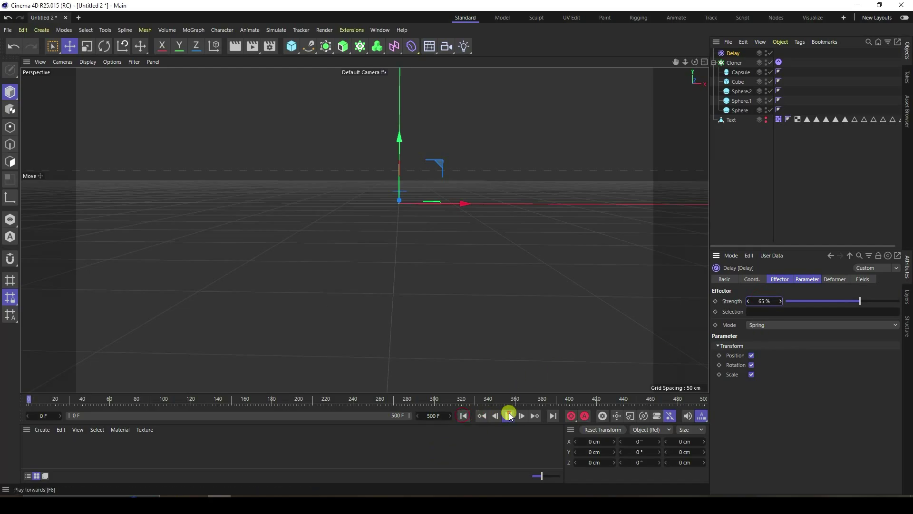
pyautogui.click(509, 416)
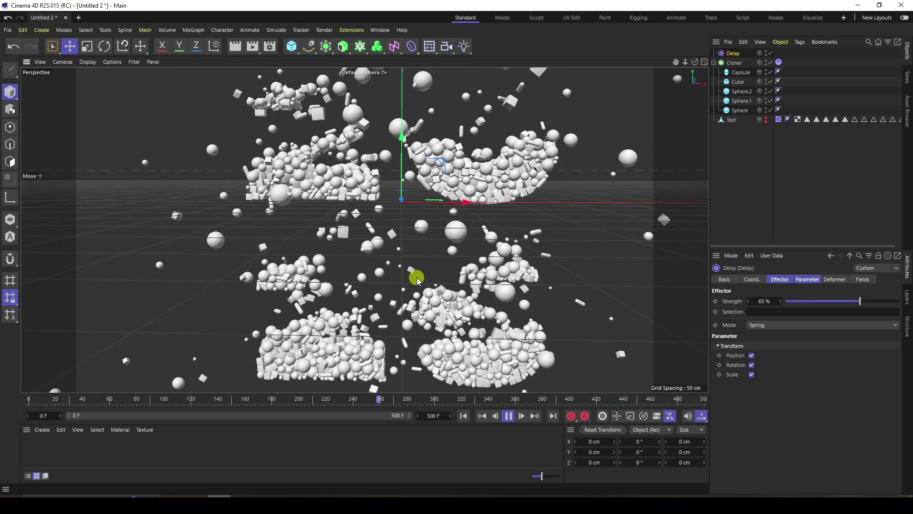
pyautogui.click(508, 416)
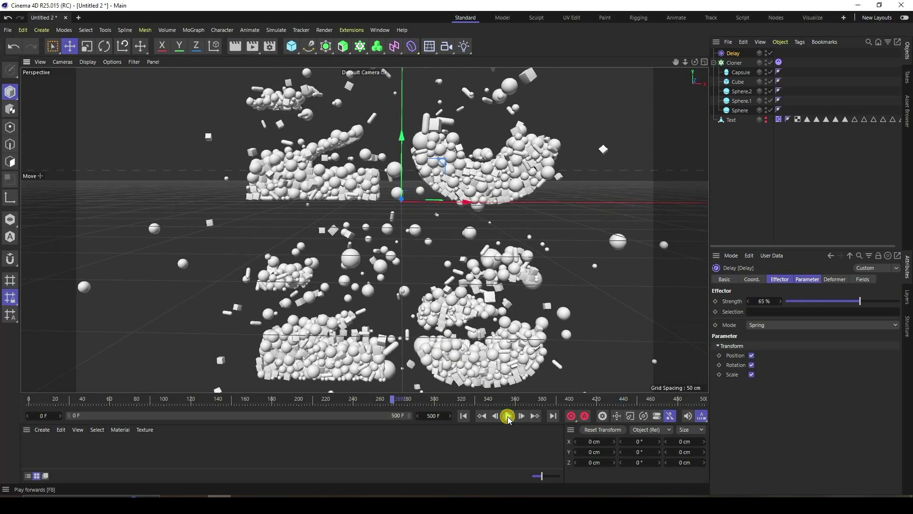
pyautogui.click(464, 416)
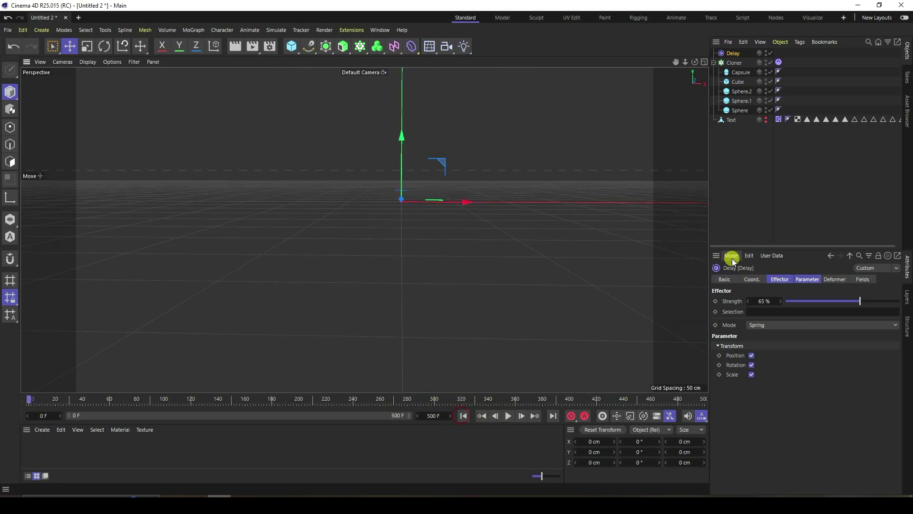
# Set the project's dynamics gravity to 0 cm and play the simulation from the start to check the floating clones
pyautogui.click(732, 257)
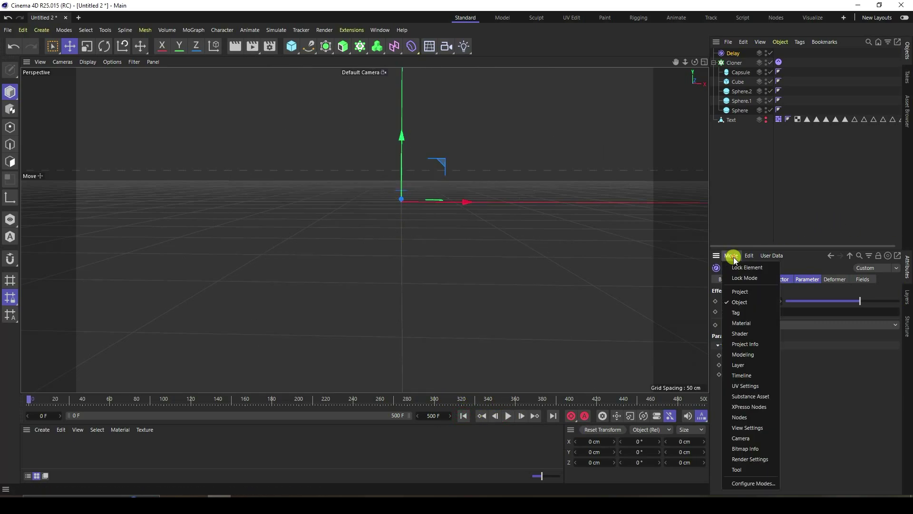
pyautogui.click(740, 292)
pyautogui.click(836, 281)
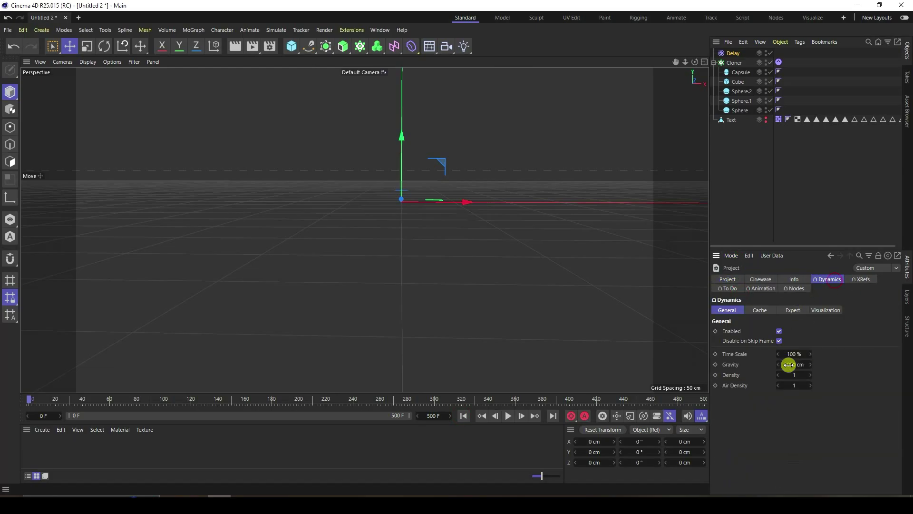
pyautogui.click(462, 415)
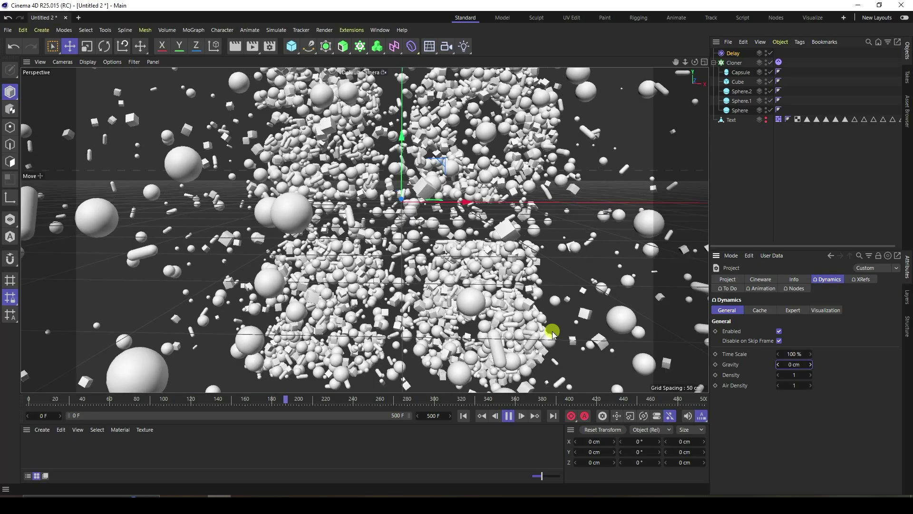
pyautogui.click(508, 415)
# Load a saved set of colored materials into the project
pyautogui.click(41, 433)
pyautogui.click(50, 393)
pyautogui.doubleClick(139, 156)
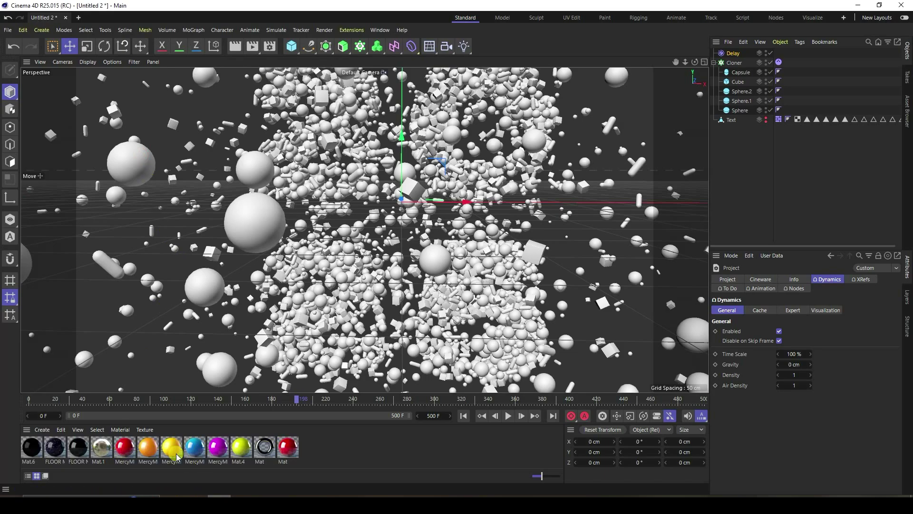
# Apply yellow to Sphere.2, purple to Sphere.1, red to Sphere and Capsule, and blue to Cube
pyautogui.click(173, 450)
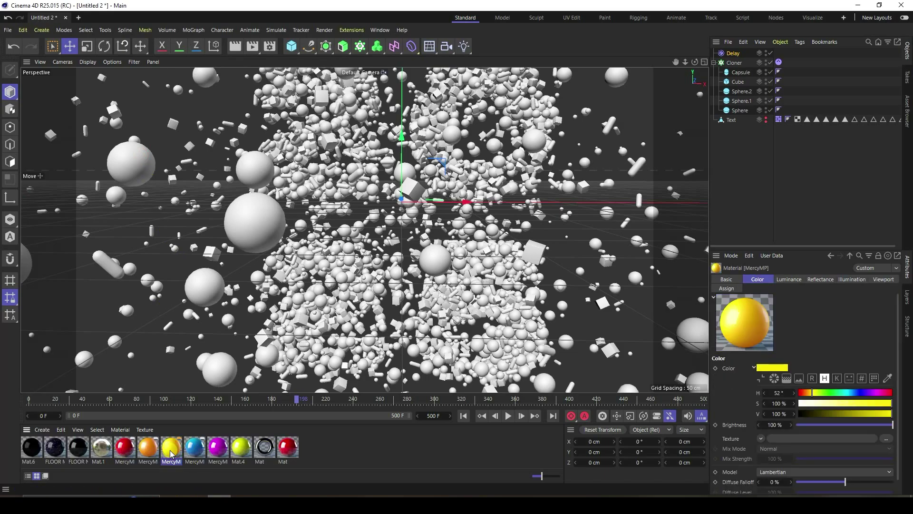
pyautogui.moveTo(170, 449); pyautogui.dragTo(750, 92)
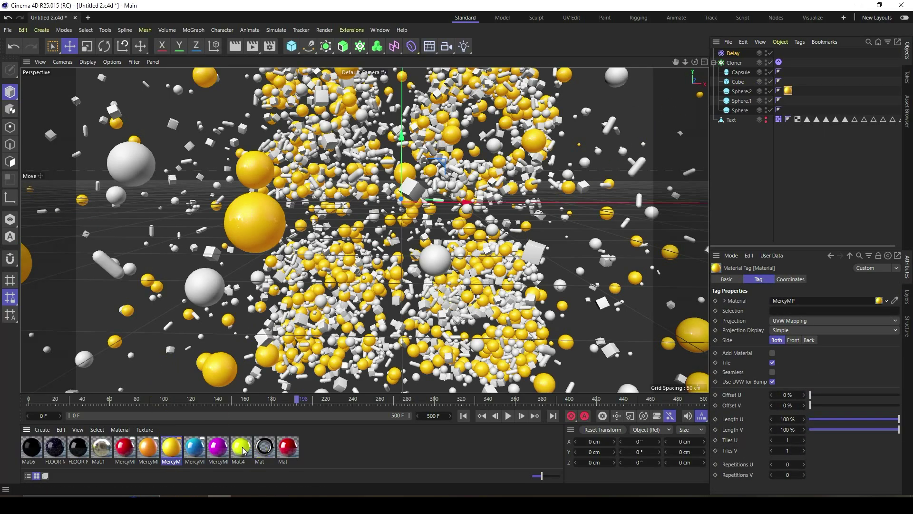
pyautogui.moveTo(213, 450); pyautogui.dragTo(768, 134)
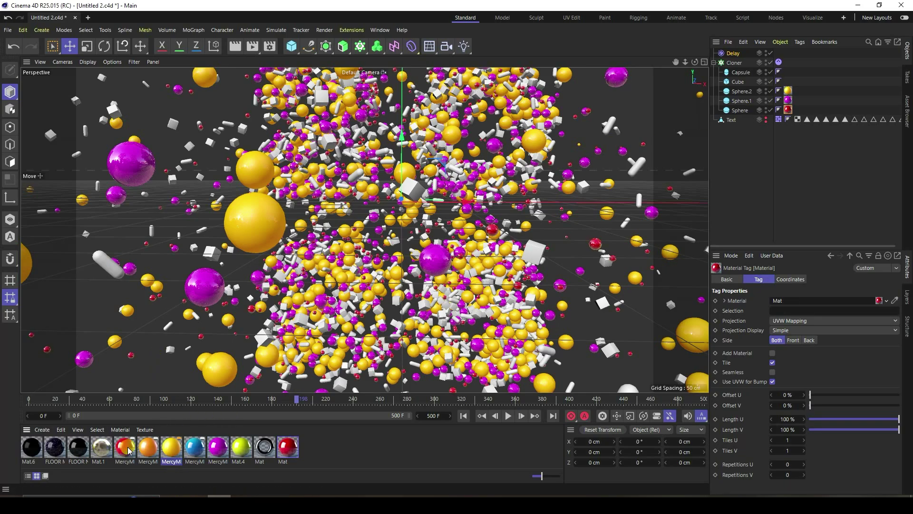
pyautogui.moveTo(741, 76); pyautogui.dragTo(740, 82)
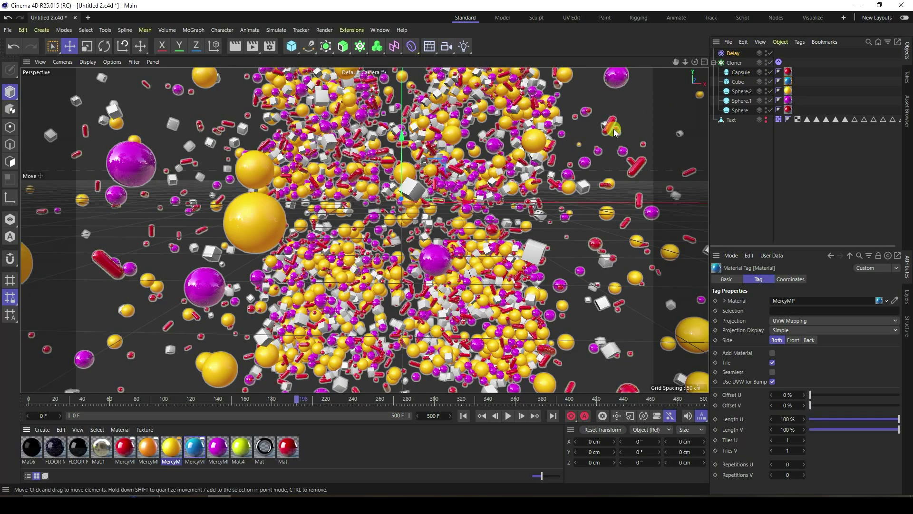
pyautogui.click(695, 177)
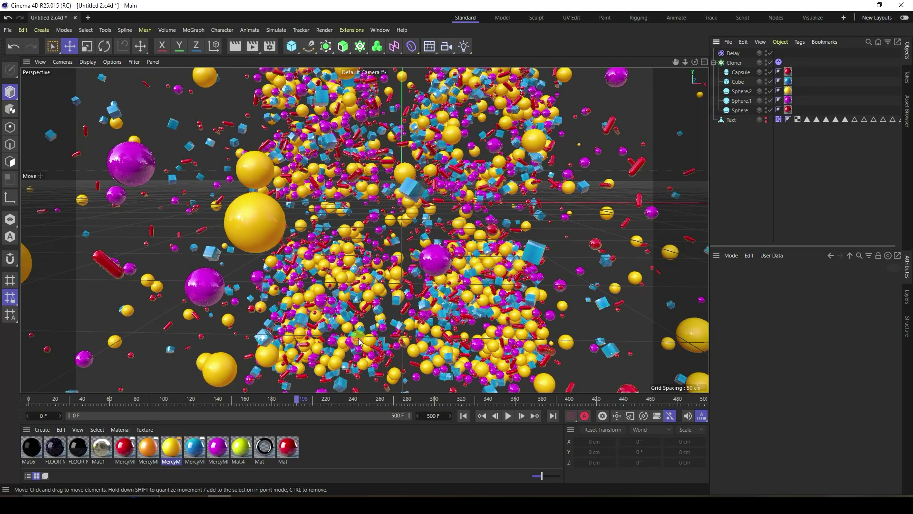
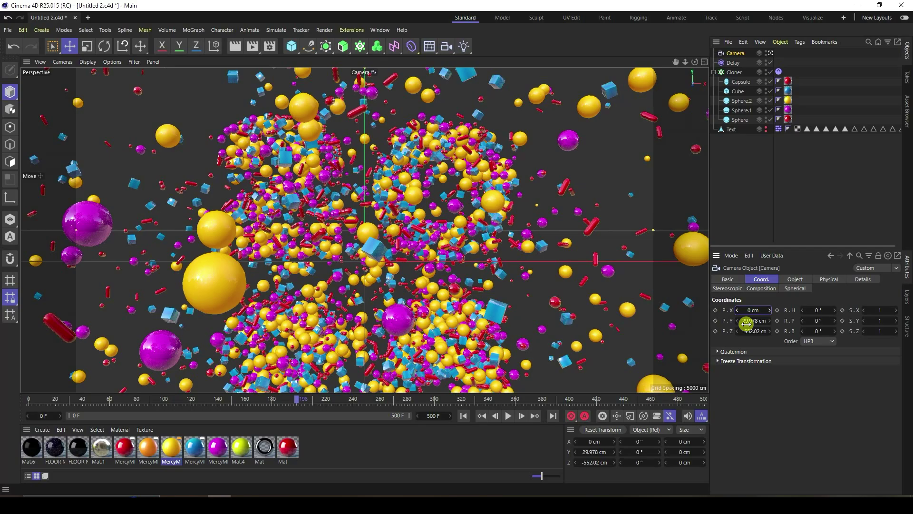
# Set the camera's Y and Z positions to 0 cm and keyframe both at frame 0
pyautogui.moveTo(747, 322)
pyautogui.mouseDown()
pyautogui.moveTo(732, 321)
pyautogui.moveTo(746, 322)
pyautogui.mouseUp()
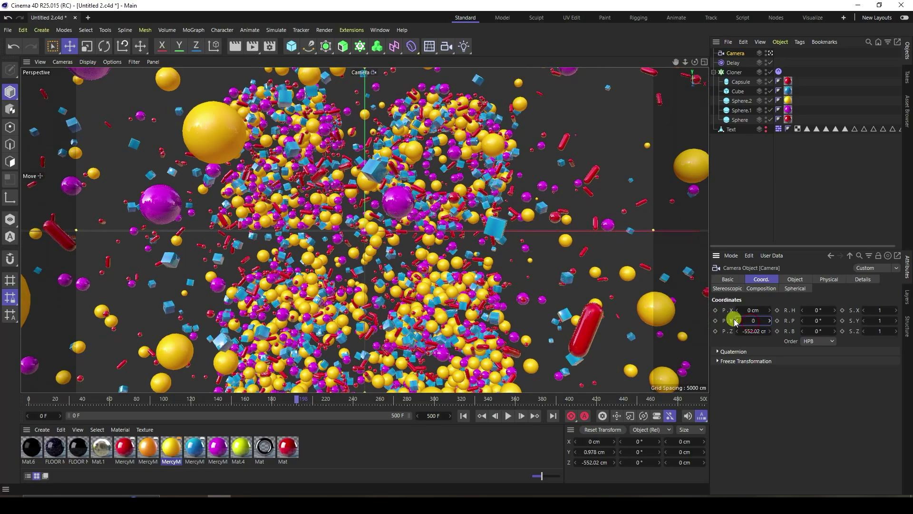
pyautogui.press('Return')
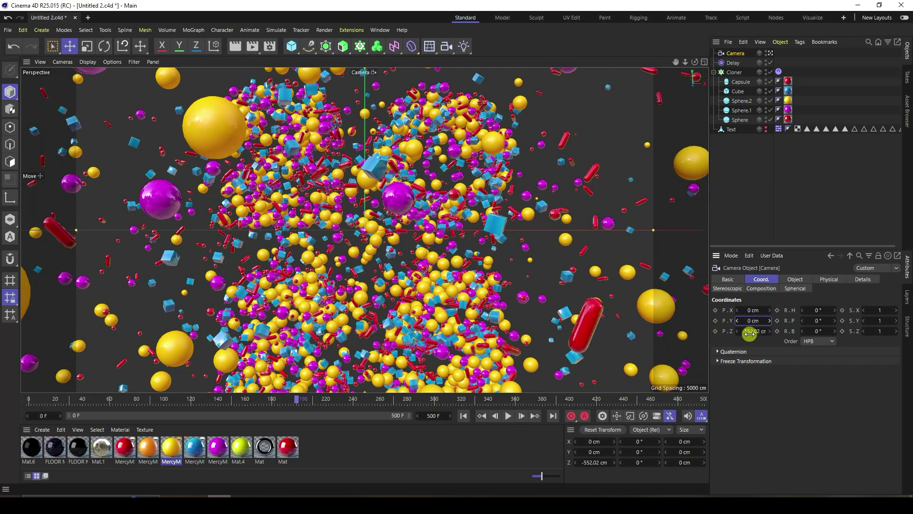
pyautogui.moveTo(749, 333)
pyautogui.mouseDown()
pyautogui.moveTo(850, 349)
pyautogui.moveTo(699, 333)
pyautogui.moveTo(780, 341)
pyautogui.moveTo(748, 332)
pyautogui.mouseUp()
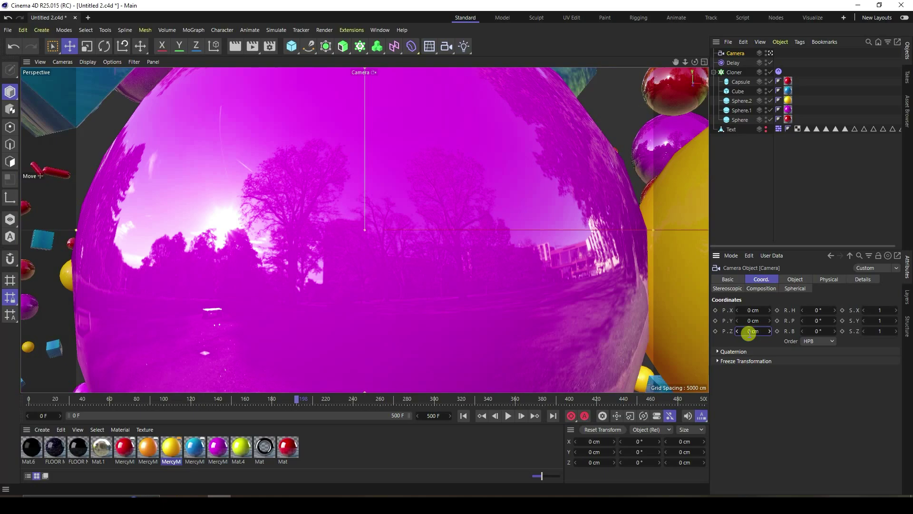
pyautogui.click(467, 418)
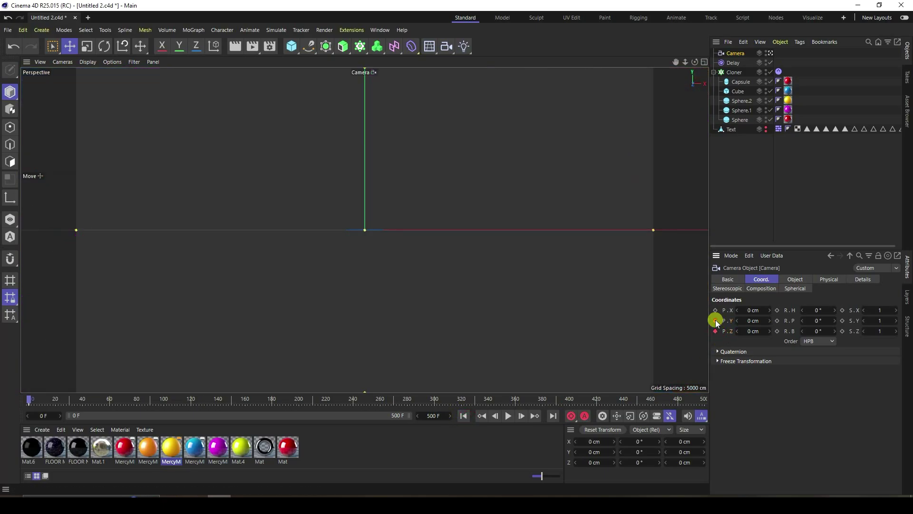
pyautogui.click(715, 331)
# At frame 350, keyframe the camera with its Z position at -700 cm and its Y position at -15 cm
pyautogui.click(496, 397)
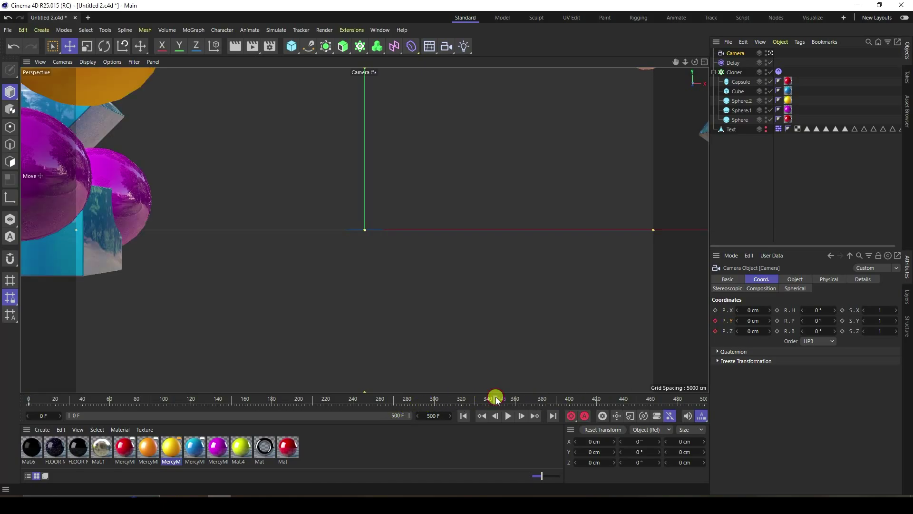
pyautogui.click(501, 399)
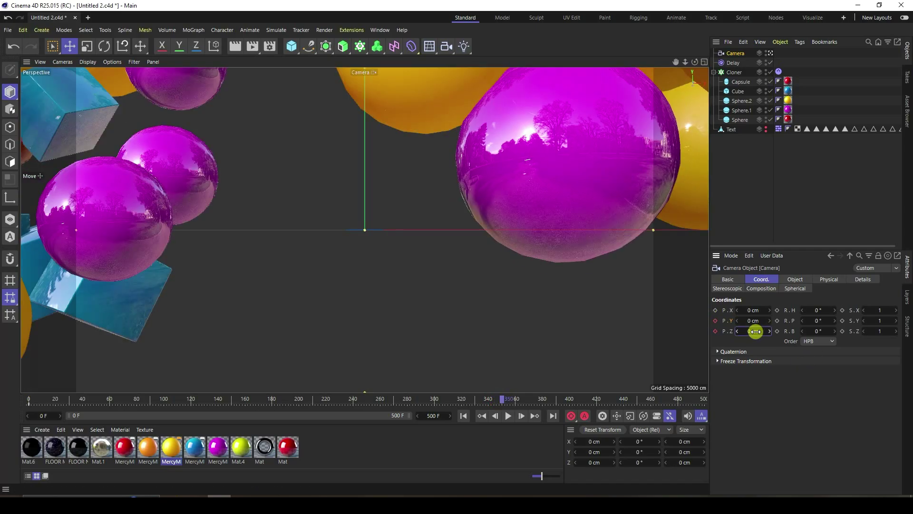
pyautogui.moveTo(755, 331)
pyautogui.mouseDown()
pyautogui.moveTo(690, 331)
pyautogui.moveTo(752, 331)
pyautogui.mouseUp()
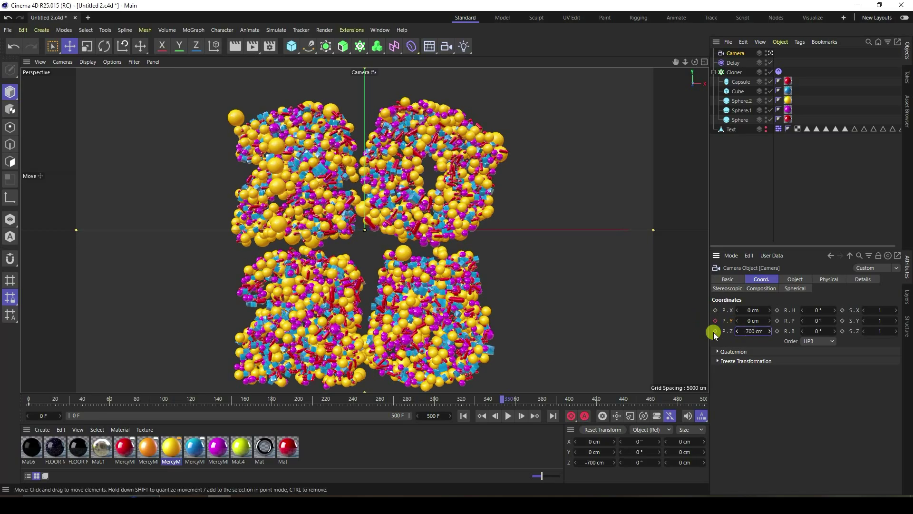
pyautogui.click(715, 331)
pyautogui.moveTo(756, 323); pyautogui.dragTo(750, 321)
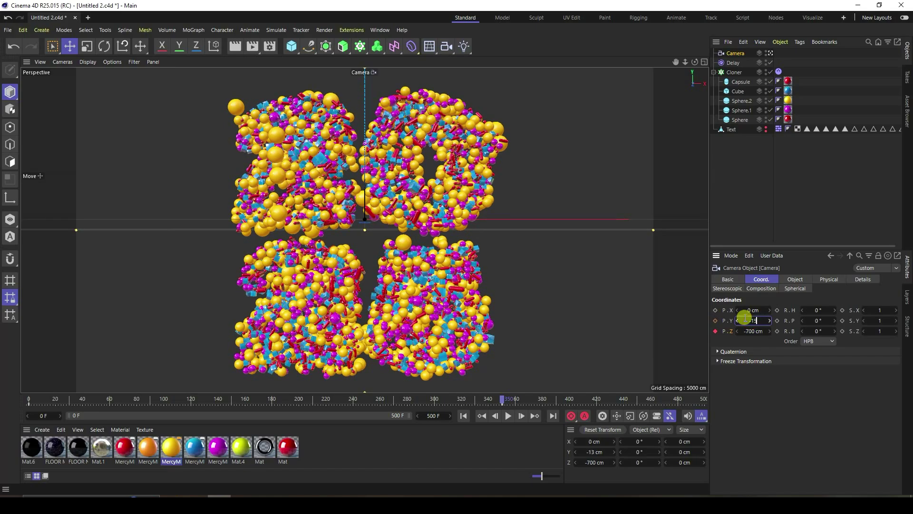
pyautogui.press('Return')
# Play the animation from the start to examine the camera pull-back, and return to frame 0
pyautogui.click(463, 416)
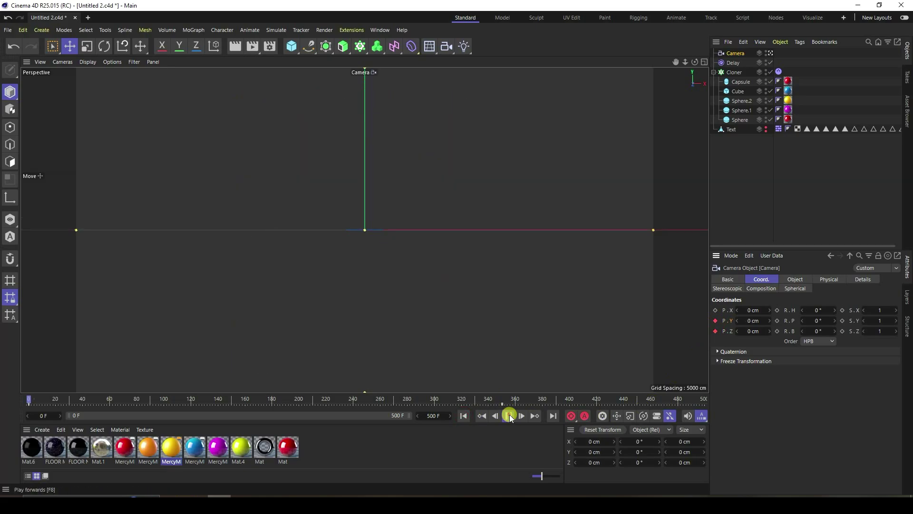
pyautogui.click(509, 415)
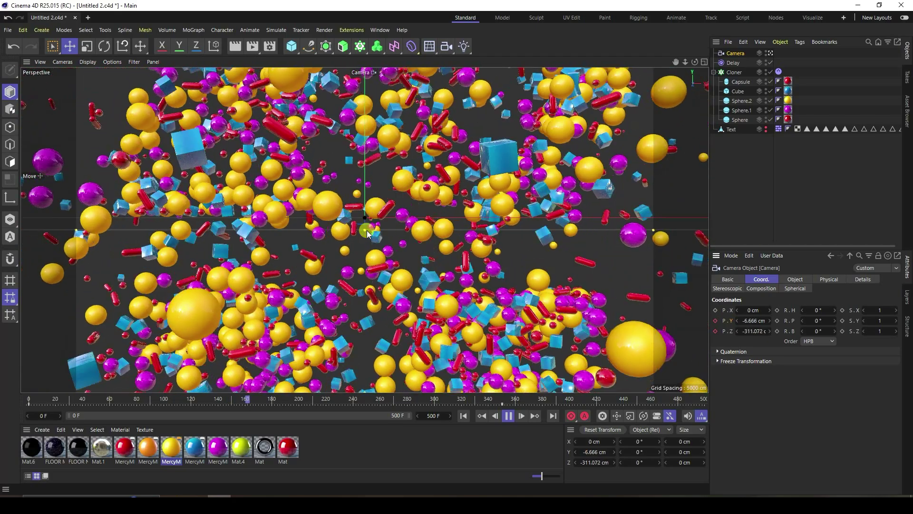
pyautogui.click(508, 415)
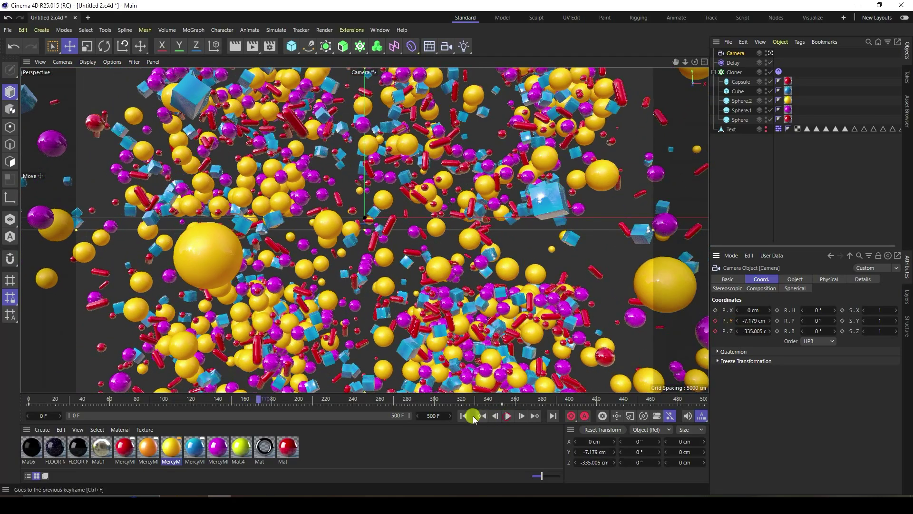
pyautogui.click(463, 416)
# Add a Formula effector to the Cloner with 50% strength and play the animation to check the clones' motion
pyautogui.click(737, 72)
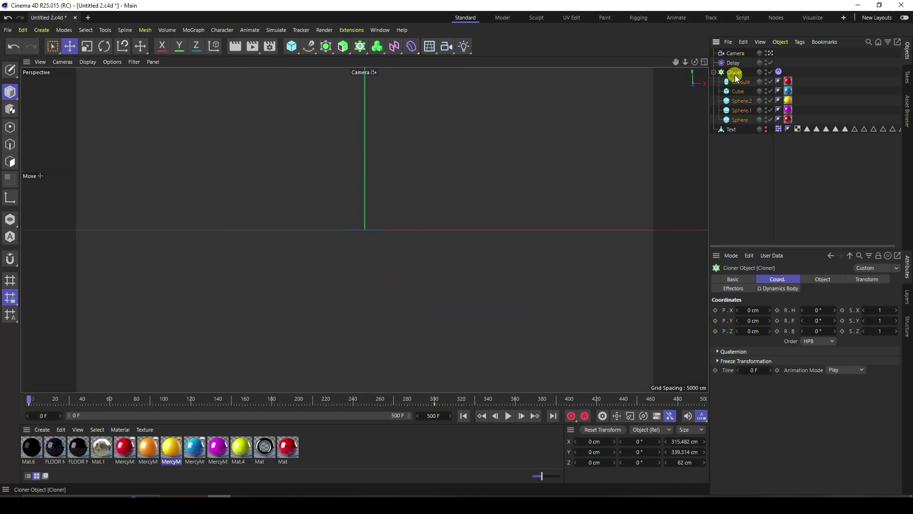
pyautogui.click(162, 31)
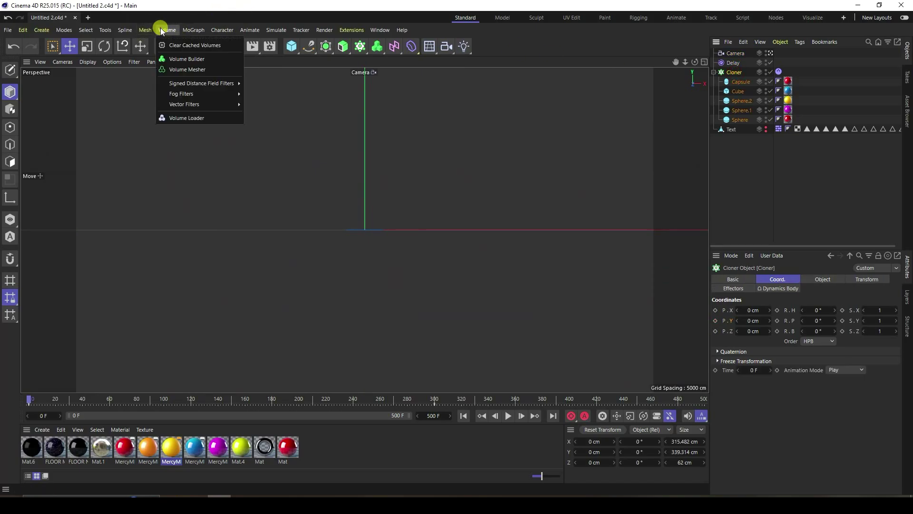
pyautogui.moveTo(200, 45)
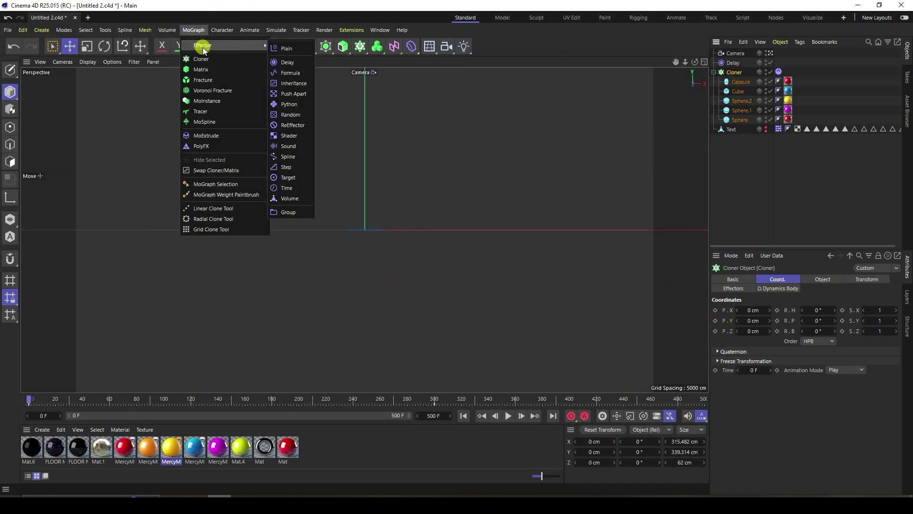
pyautogui.click(289, 73)
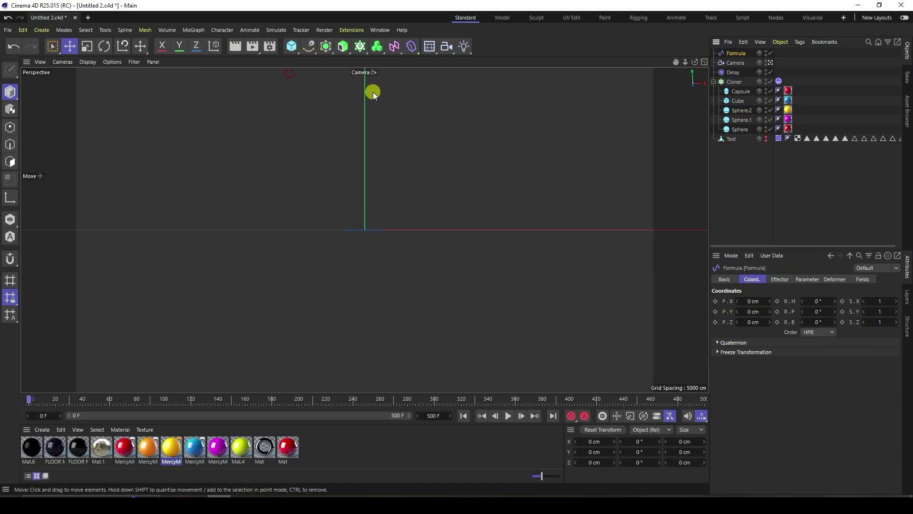
pyautogui.click(778, 279)
pyautogui.click(813, 280)
pyautogui.click(783, 281)
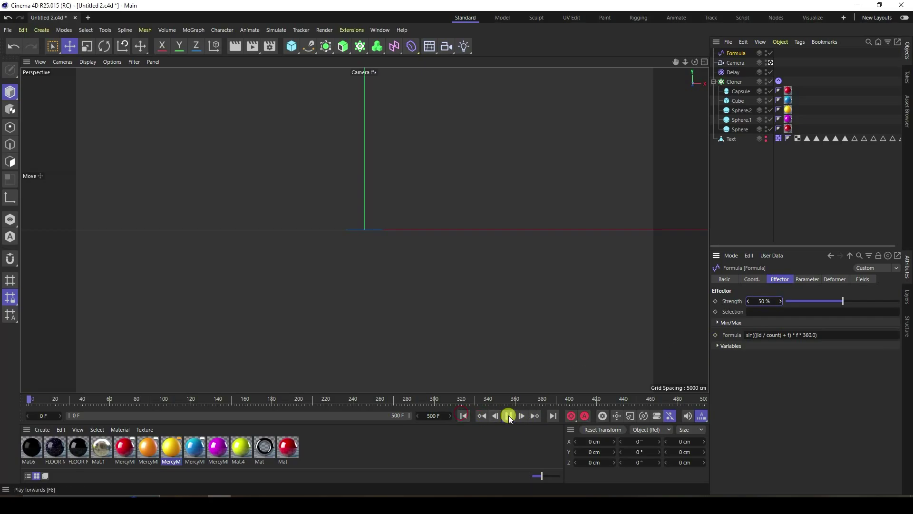
pyautogui.click(508, 416)
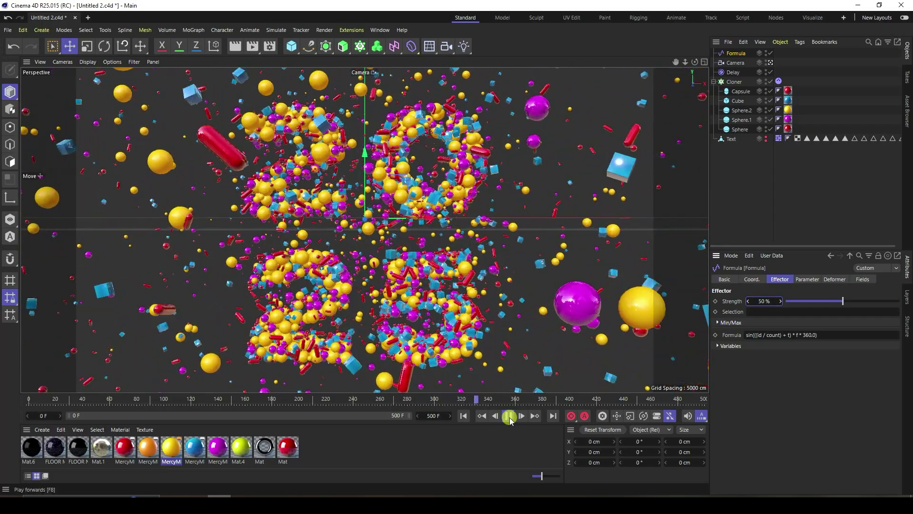
pyautogui.press('F8')
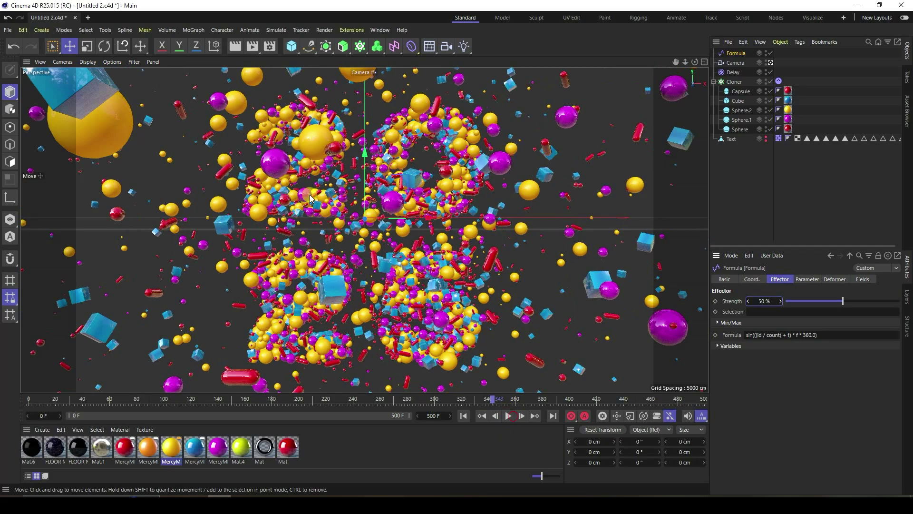
# Add a Sky object to the scene
pyautogui.click(335, 447)
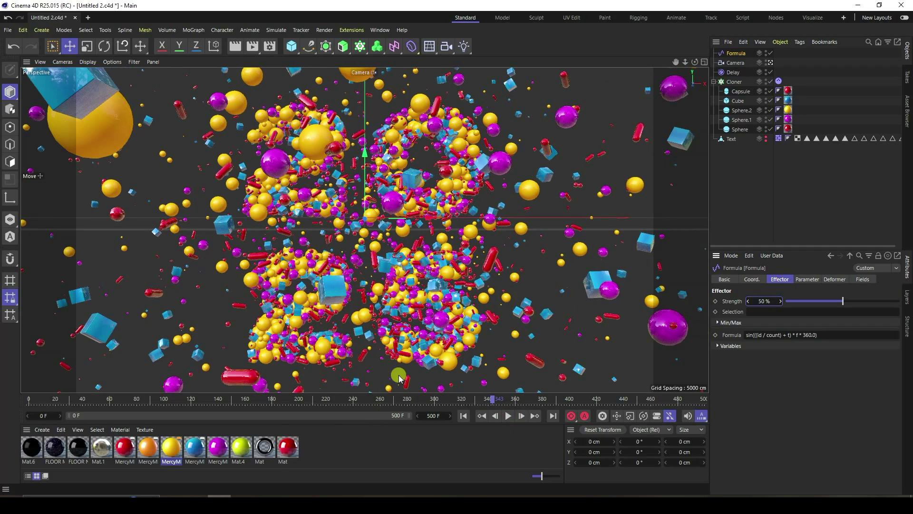
pyautogui.click(430, 46)
pyautogui.click(469, 82)
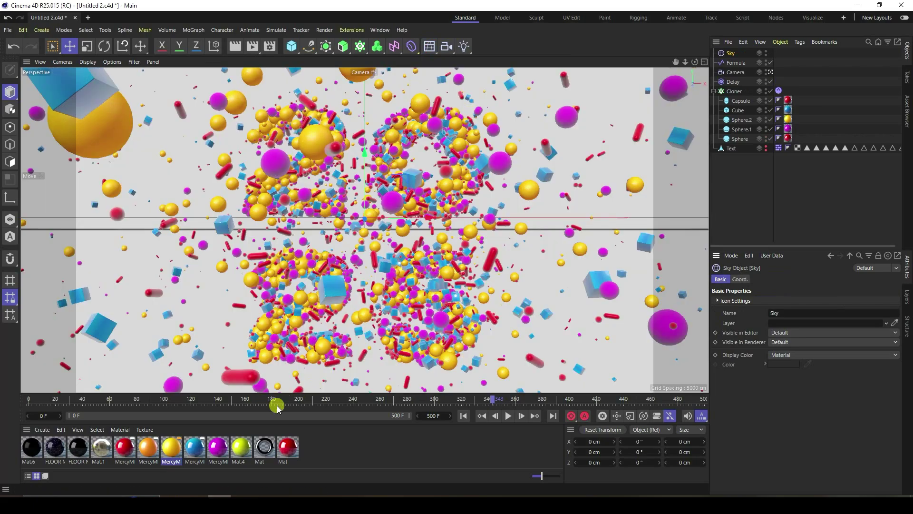
# Apply material Mat.1 to the Sky and add a Compositing tag to it with Seen by Camera disabled
pyautogui.click(99, 449)
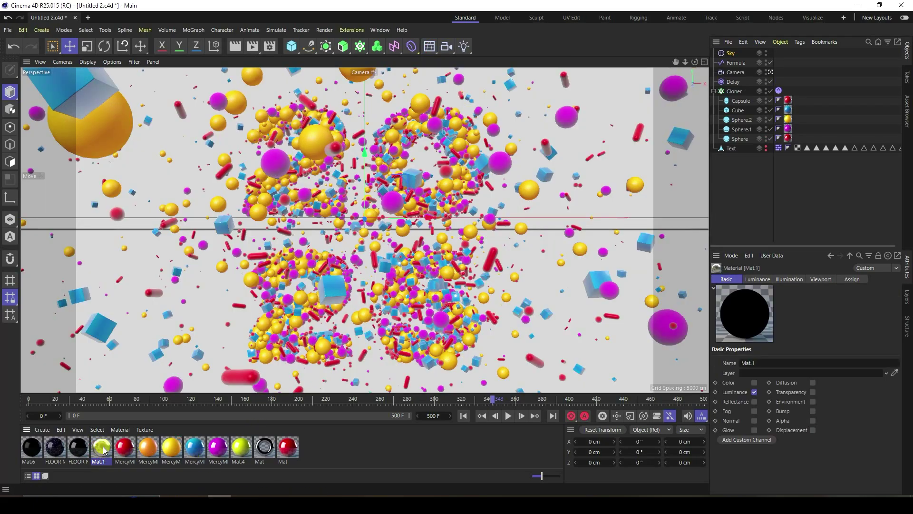
pyautogui.moveTo(667, 82); pyautogui.dragTo(734, 58)
pyautogui.rightClick(731, 56)
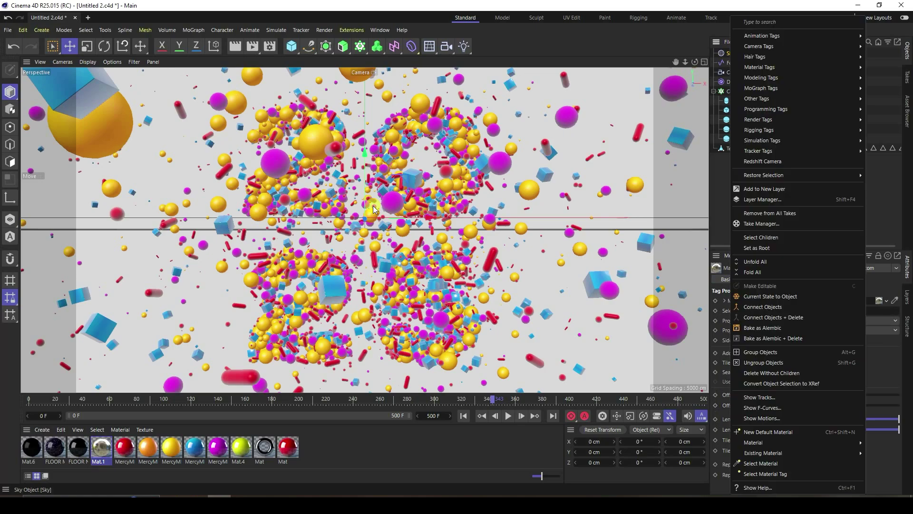
pyautogui.moveTo(799, 133)
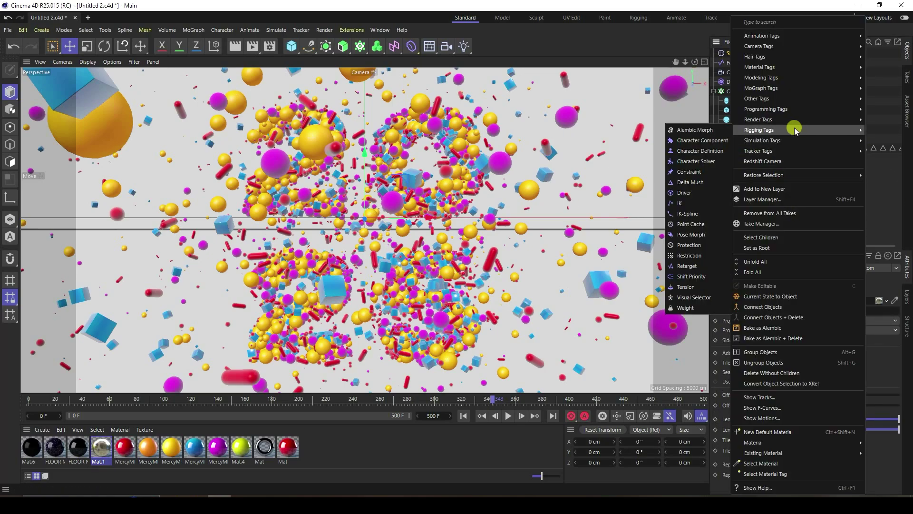
pyautogui.moveTo(775, 120)
pyautogui.click(693, 130)
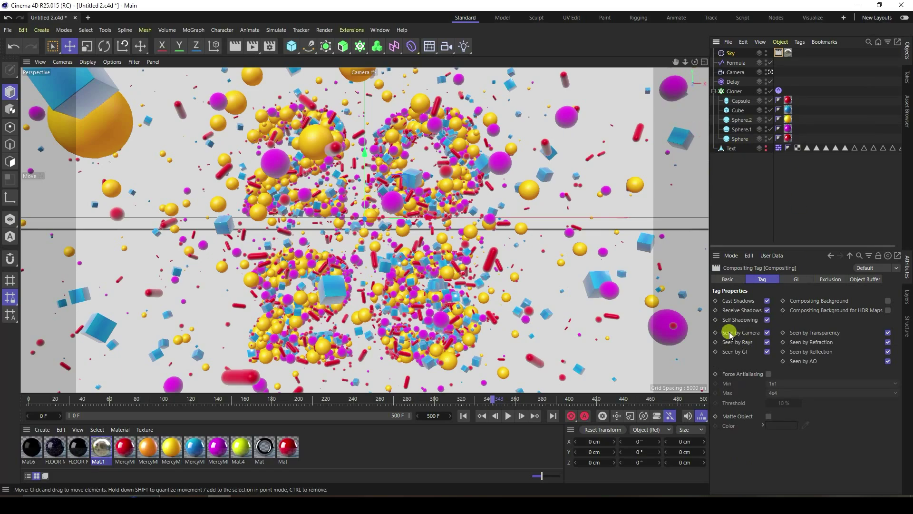
pyautogui.click(767, 333)
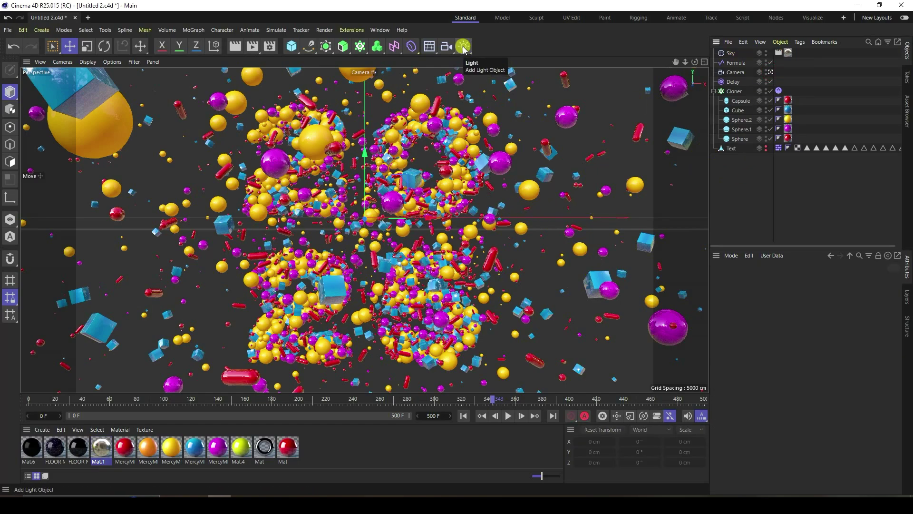
# Add an Area light and, at frame 0 in the default camera view, move it behind the scene camera to a Z position of about -341 cm
pyautogui.click(463, 46)
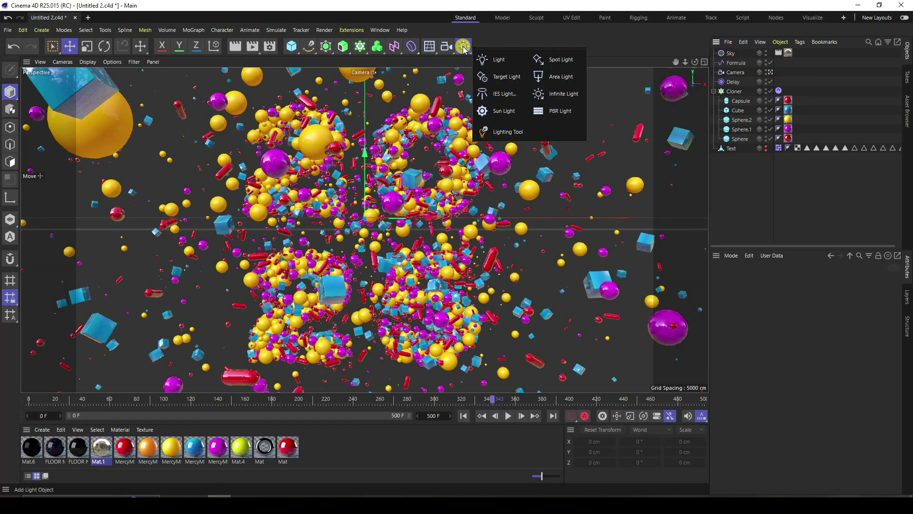
pyautogui.click(550, 76)
pyautogui.click(769, 82)
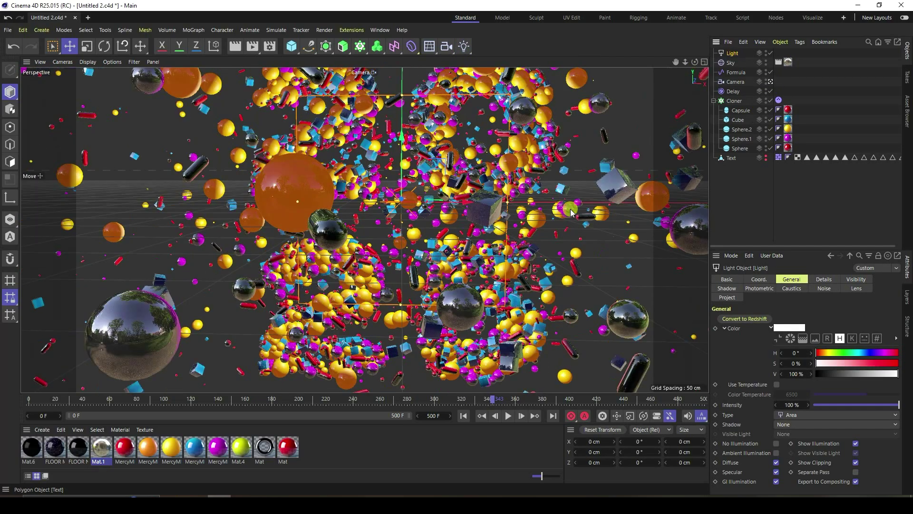
pyautogui.click(463, 416)
pyautogui.scroll(-3, 410, 316)
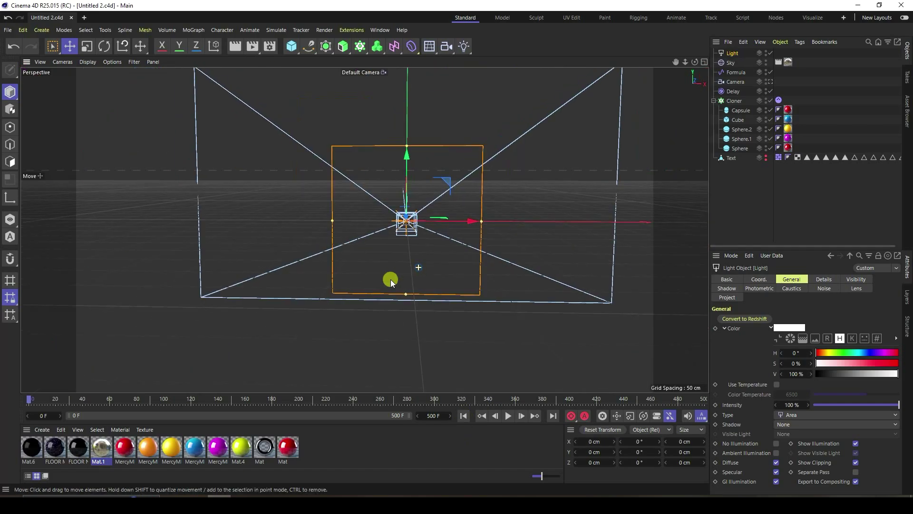
pyautogui.scroll(-2, 392, 267)
pyautogui.keyDown('alt'); pyautogui.moveTo(363, 278); pyautogui.dragTo(514, 230); pyautogui.keyUp('alt')
pyautogui.press('s')
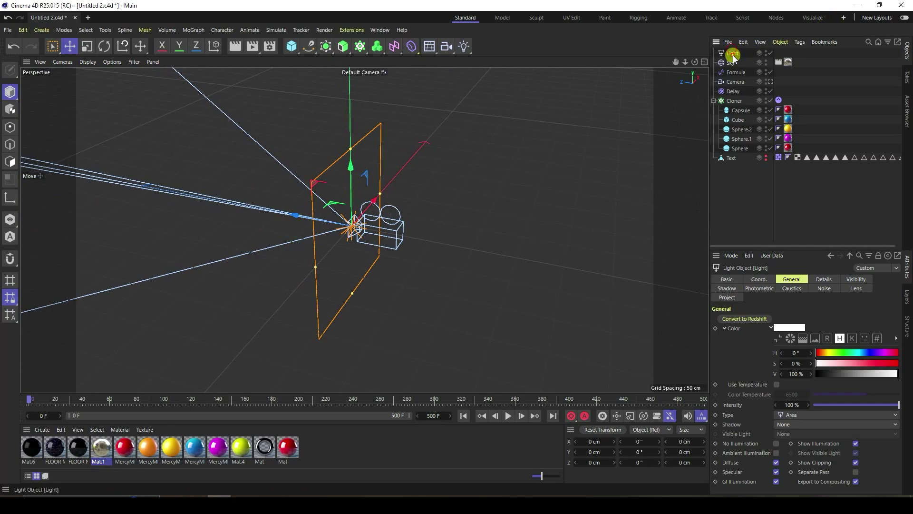
pyautogui.moveTo(298, 216); pyautogui.dragTo(607, 285)
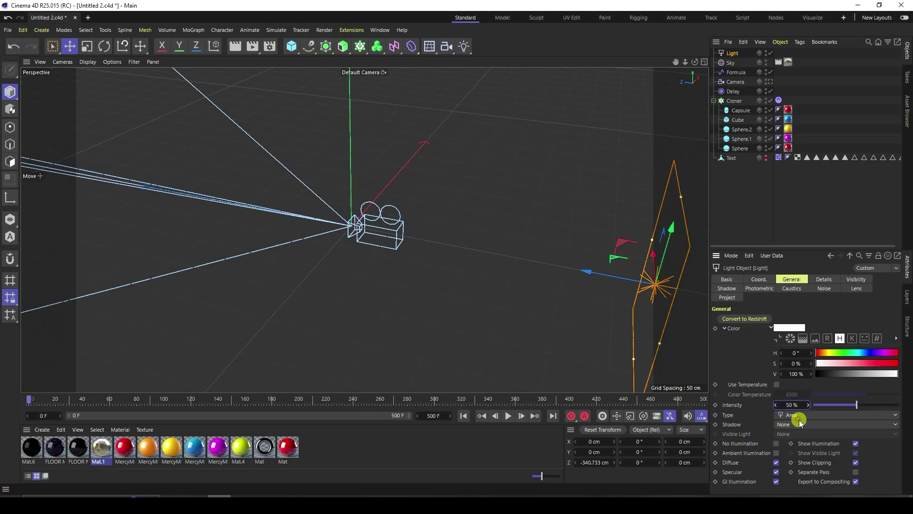
# Set the area light's intensity to 50% and its shadow type to Shadow Maps (Soft)
pyautogui.click(802, 424)
pyautogui.click(800, 445)
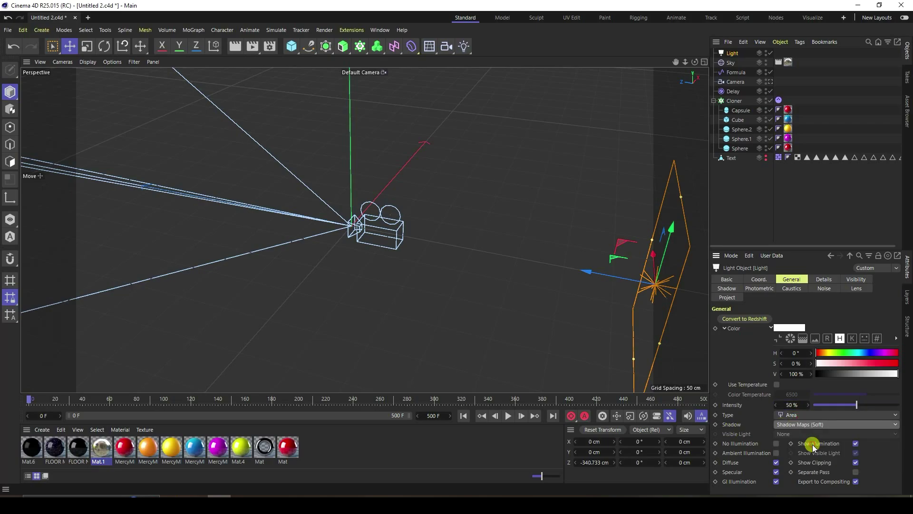
# Duplicate the area light and move the copy along Z next to the scene camera, at about 4 cm
pyautogui.keyDown('alt'); pyautogui.moveTo(586, 312); pyautogui.dragTo(543, 301); pyautogui.keyUp('alt')
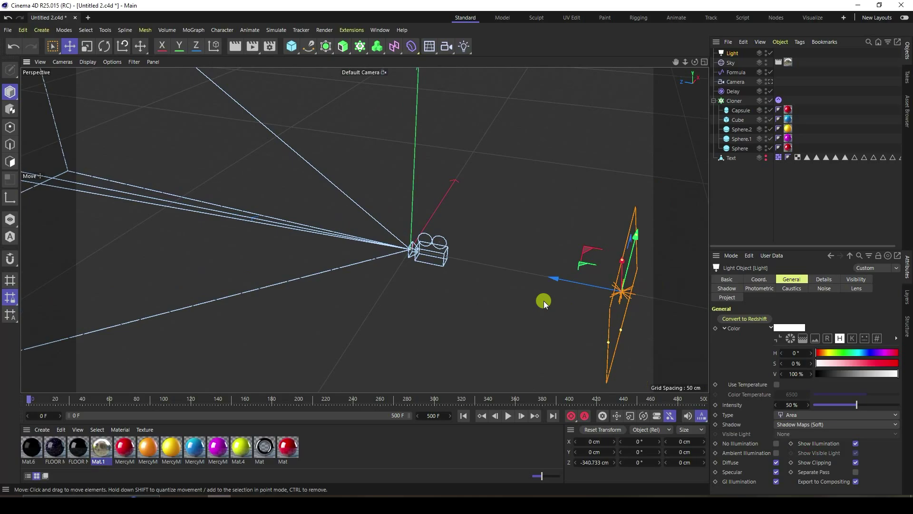
pyautogui.hotkey('ctrl', 'c')
pyautogui.hotkey('ctrl', 'v')
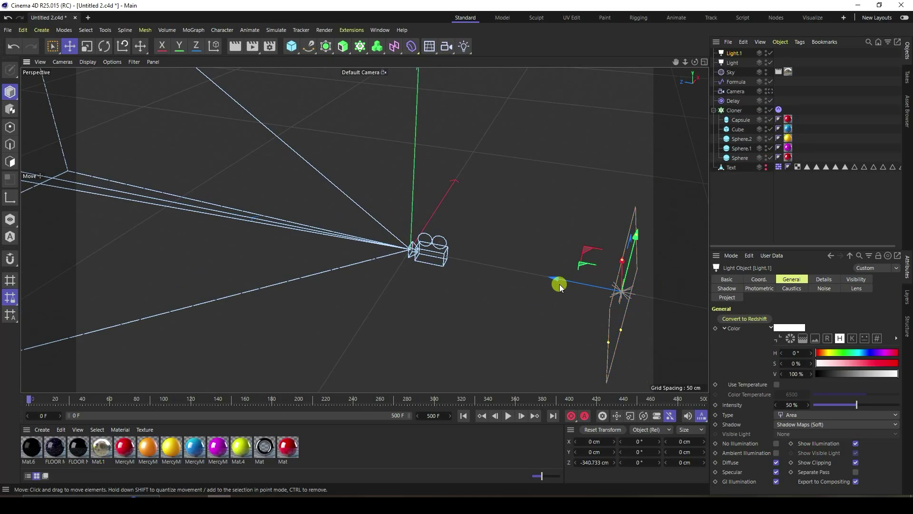
pyautogui.moveTo(565, 279); pyautogui.dragTo(352, 269)
# Rotate the duplicated light to a horizontal orientation with its pitch set to -90°
pyautogui.click(104, 46)
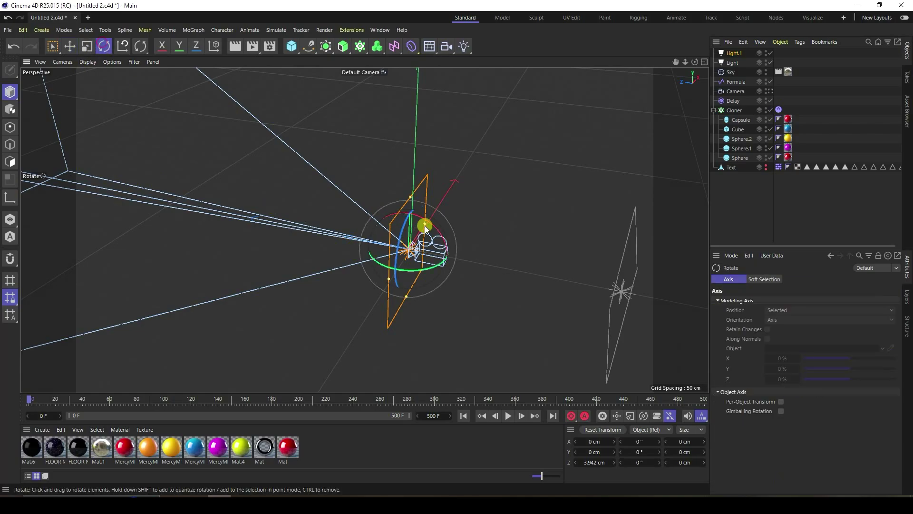
pyautogui.moveTo(433, 224); pyautogui.dragTo(370, 218)
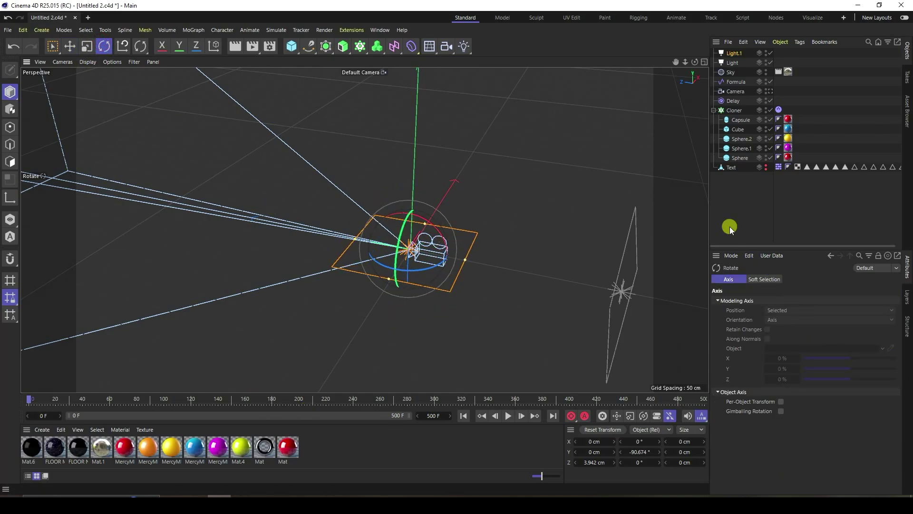
pyautogui.click(726, 48)
pyautogui.click(764, 279)
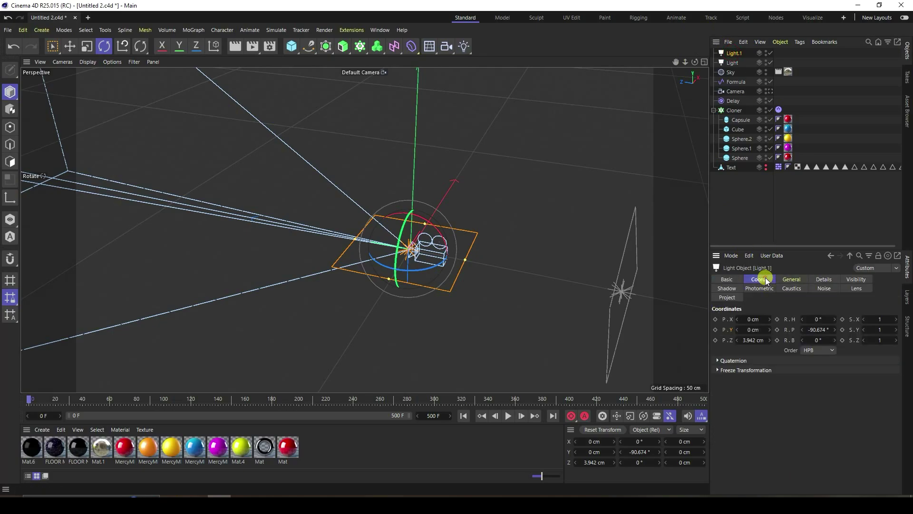
pyautogui.click(822, 329)
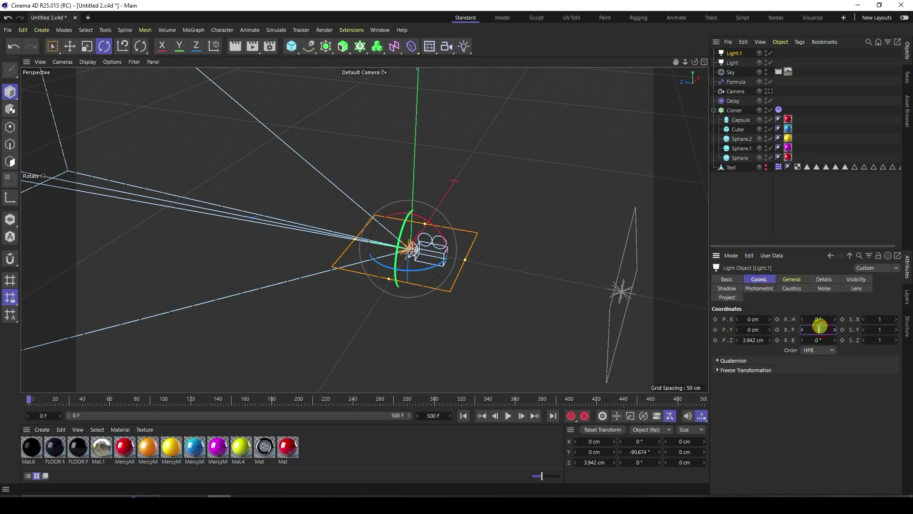
pyautogui.write('-90')
pyautogui.press('Return')
# Raise the duplicated light above the camera to a Y position of about 226 cm and set its Z position to 0 cm
pyautogui.click(70, 46)
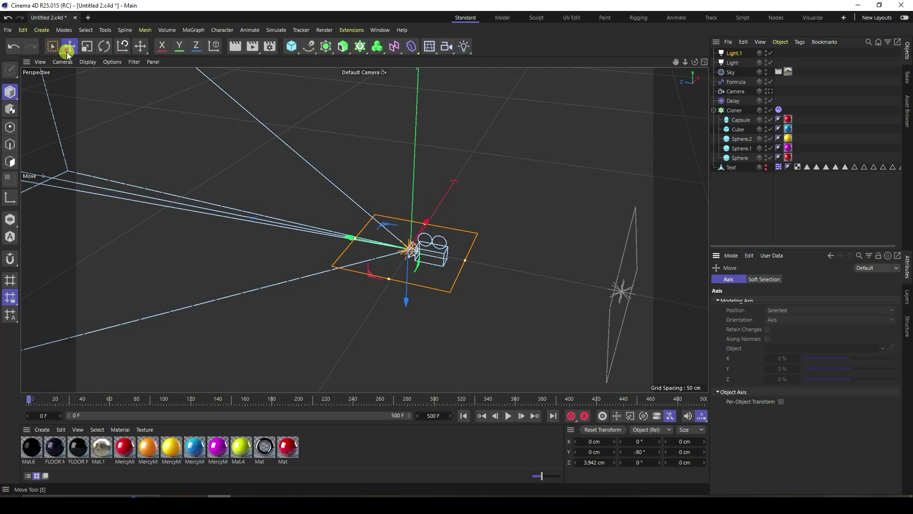
pyautogui.moveTo(409, 308); pyautogui.dragTo(390, 178)
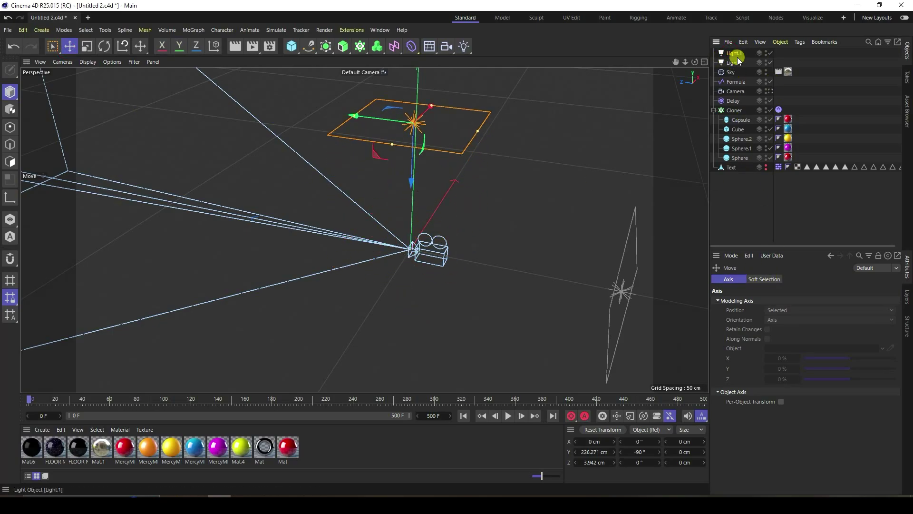
pyautogui.click(734, 54)
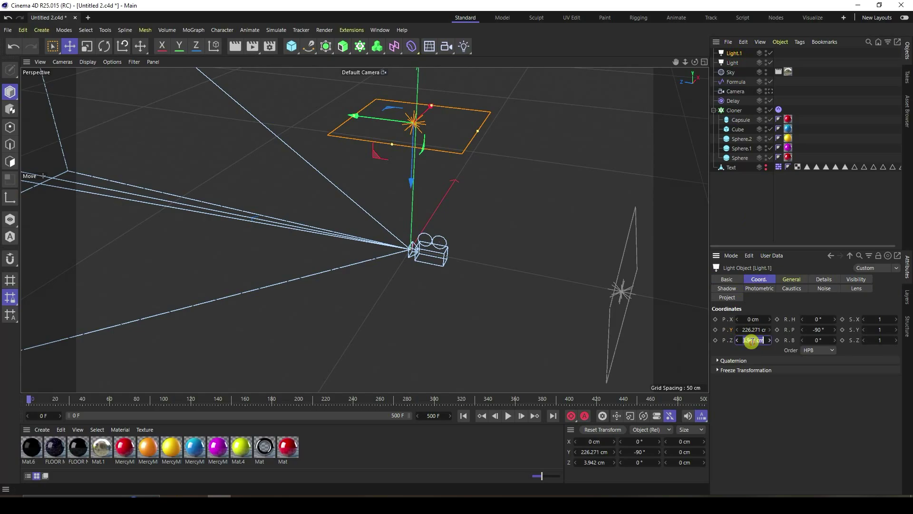
pyautogui.click(752, 341)
pyautogui.write('0')
pyautogui.press('Return')
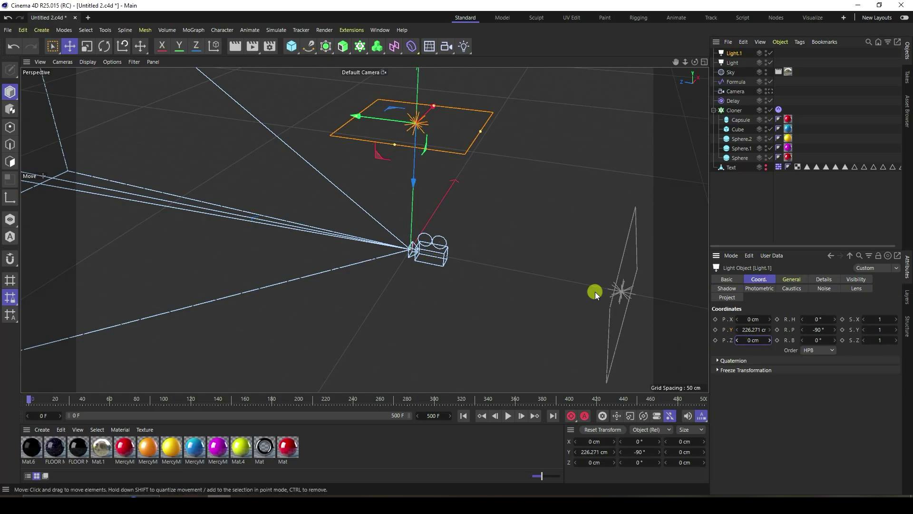
# Switch the viewport back to the scene Camera and reactivate the Move tool
pyautogui.keyDown('alt'); pyautogui.moveTo(533, 226); pyautogui.dragTo(550, 267); pyautogui.keyUp('alt')
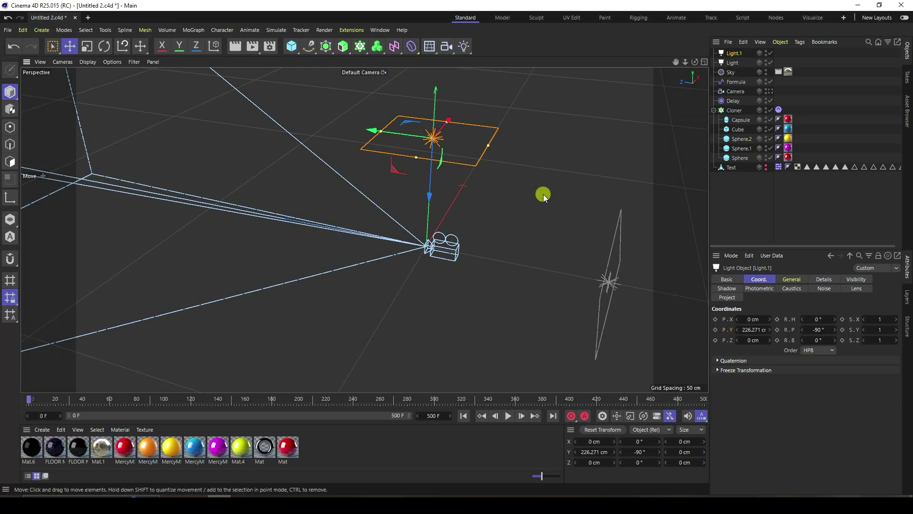
pyautogui.press('0')
pyautogui.click(772, 91)
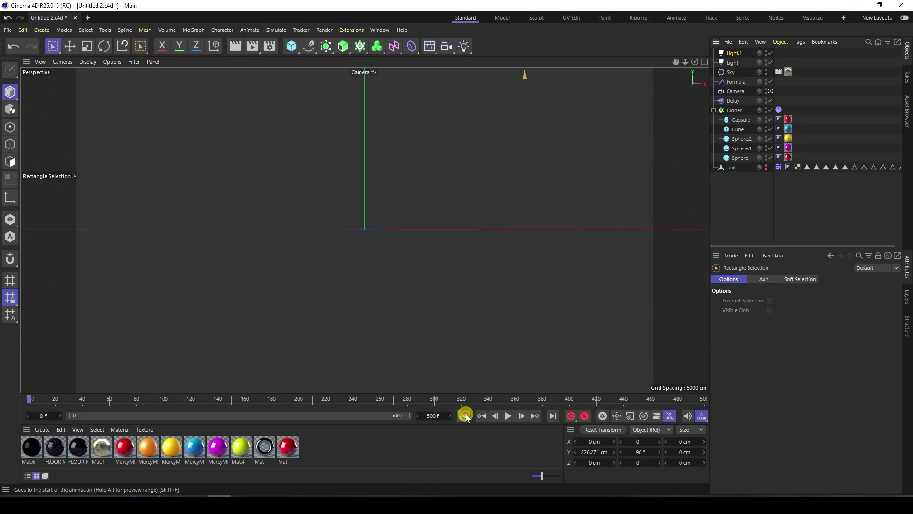
pyautogui.click(70, 46)
# Play the animation with the new lights, save the project, and return to frame 0
pyautogui.click(508, 415)
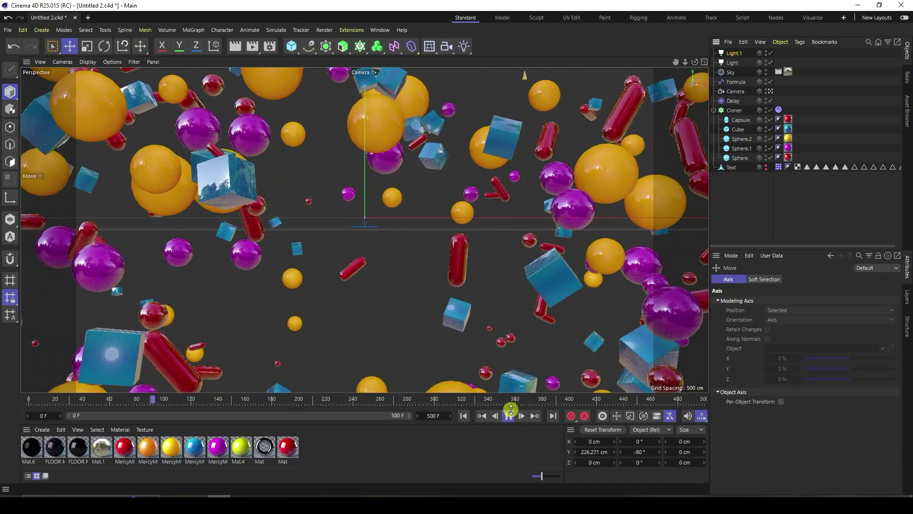
pyautogui.hotkey('ctrl', 's')
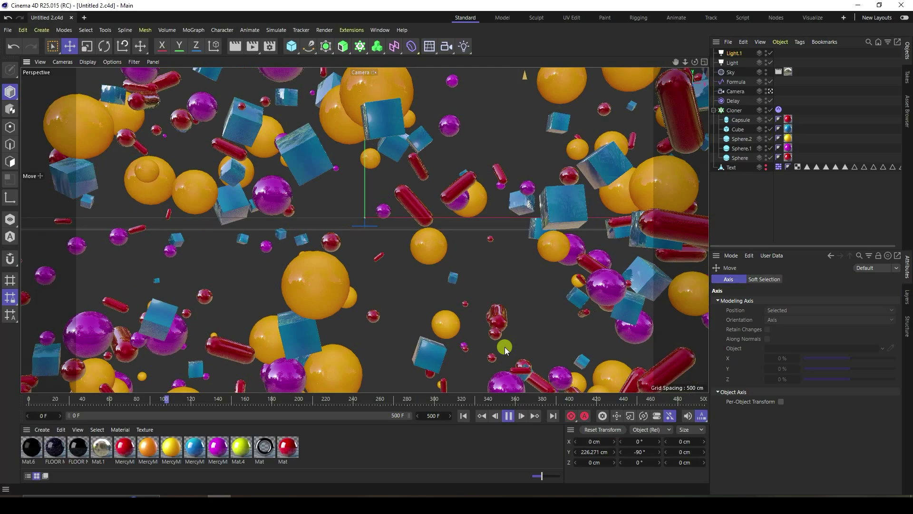
pyautogui.click(506, 416)
pyautogui.click(464, 416)
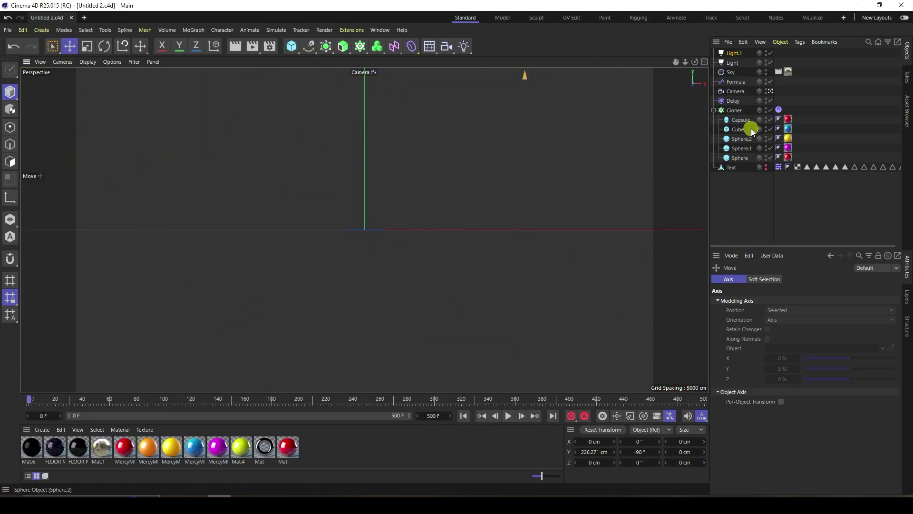
# Bake all dynamics caches from the Cloner's Dynamics Body tag and play back the cached animation
pyautogui.click(779, 111)
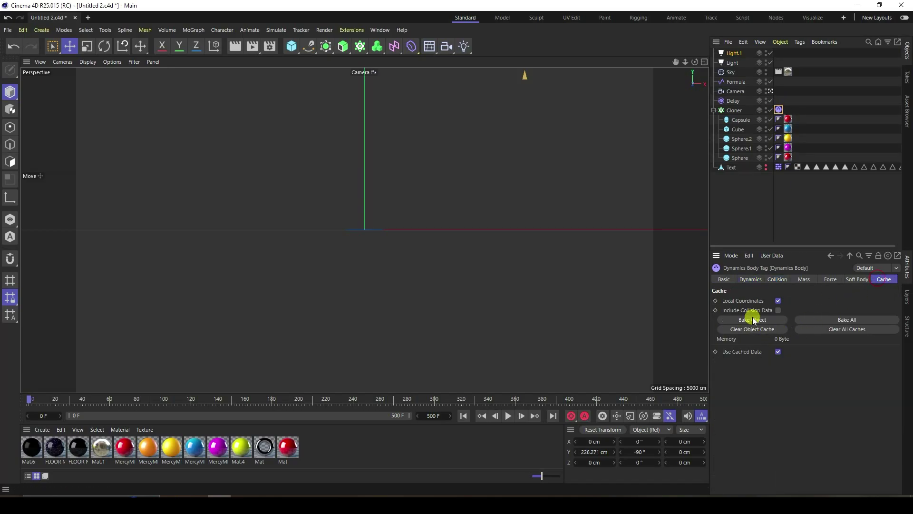
pyautogui.click(822, 320)
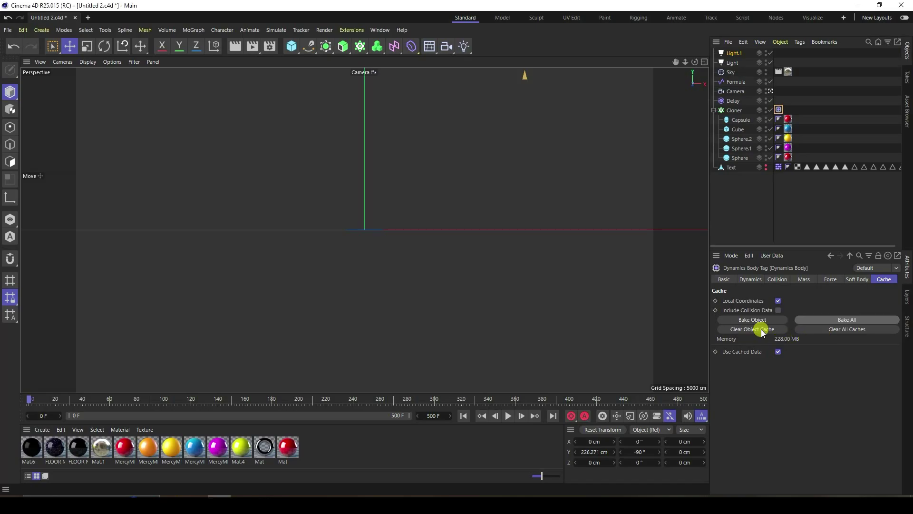
pyautogui.click(506, 417)
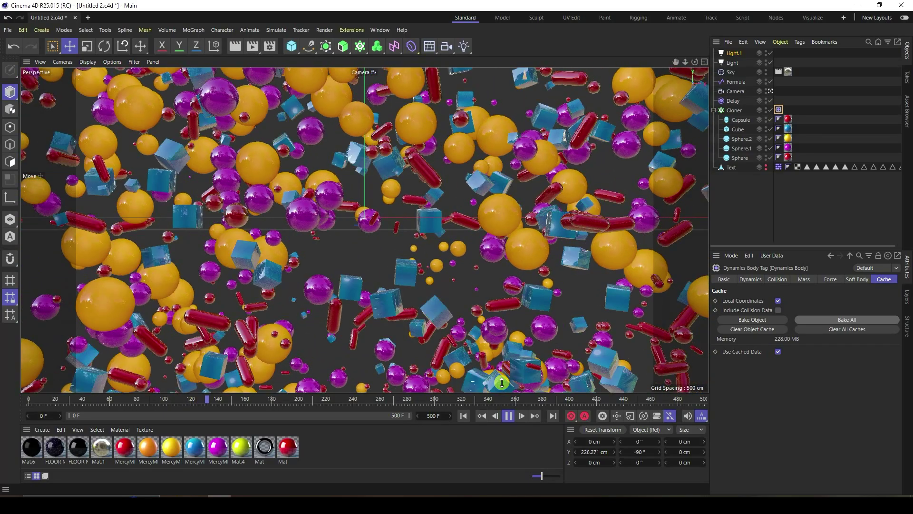
pyautogui.click(508, 415)
# At frame 324, add Ambient Occlusion to the render settings with 100% accuracy and a maximum ray length of 10 cm
pyautogui.click(467, 400)
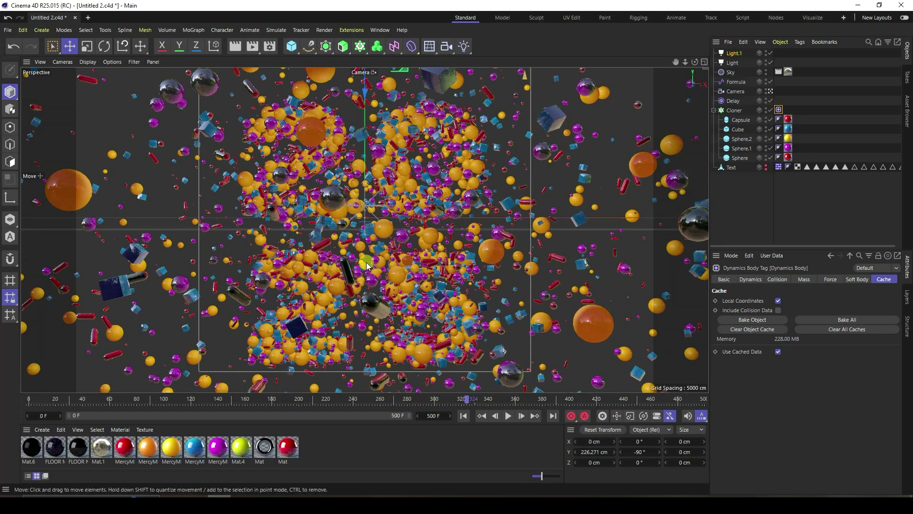
pyautogui.click(270, 47)
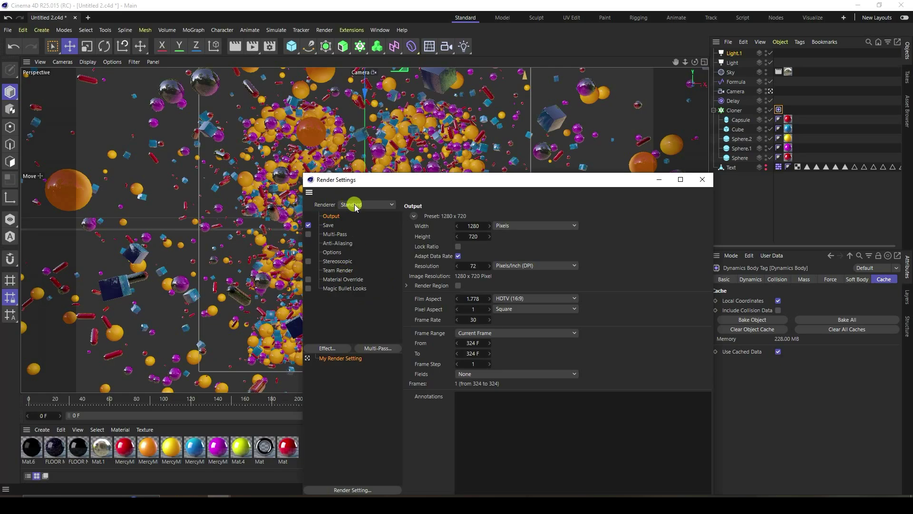
pyautogui.click(324, 349)
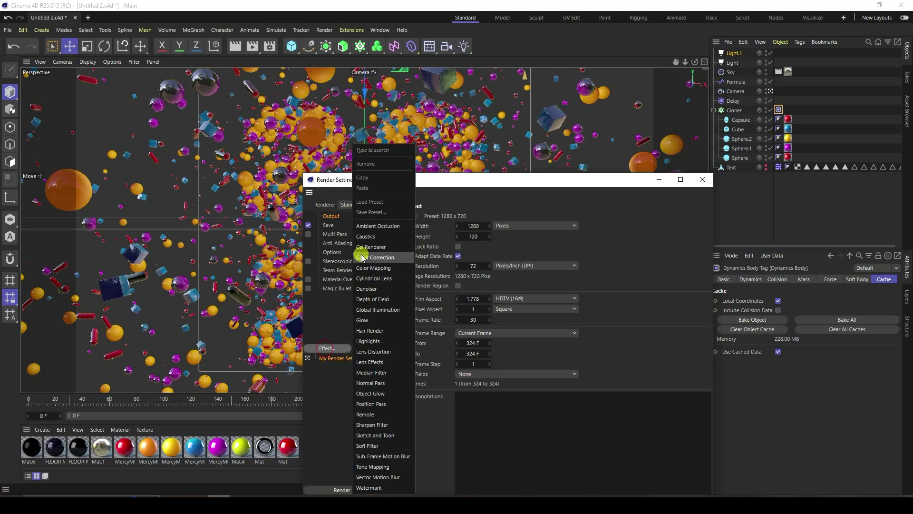
pyautogui.click(370, 229)
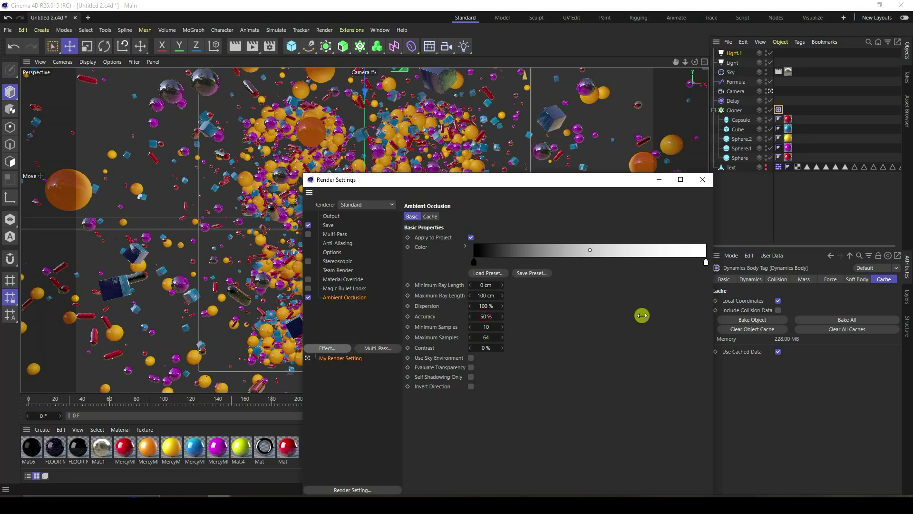
pyautogui.moveTo(483, 321); pyautogui.dragTo(526, 342)
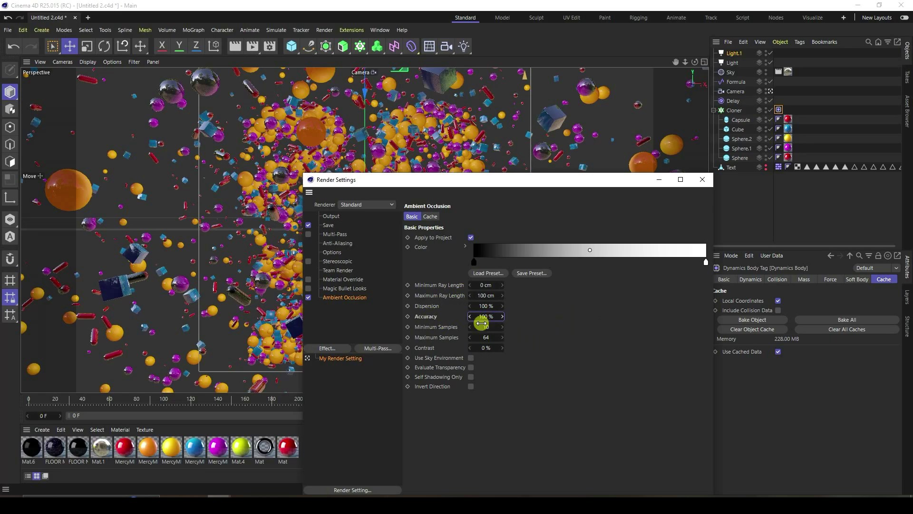
pyautogui.hotkey('shift', 'Tab')
pyautogui.hotkey('shift', 'Tab')
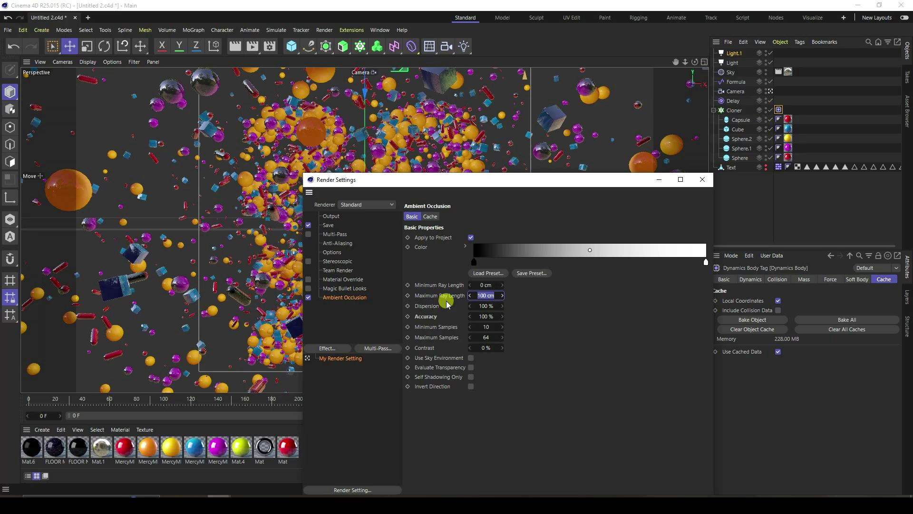
pyautogui.write('10')
pyautogui.press('Return')
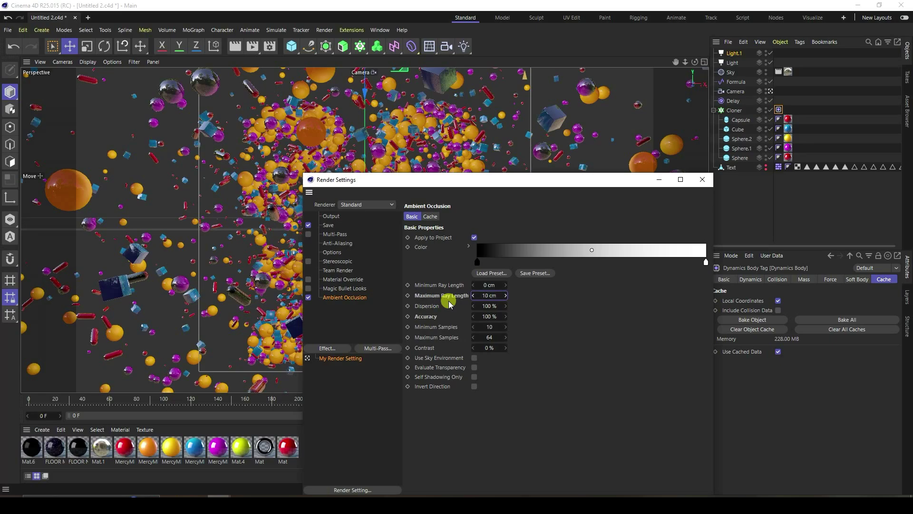
# Add Global Illumination to the render settings and set its Irradiance Cache record density to Low
pyautogui.click(327, 348)
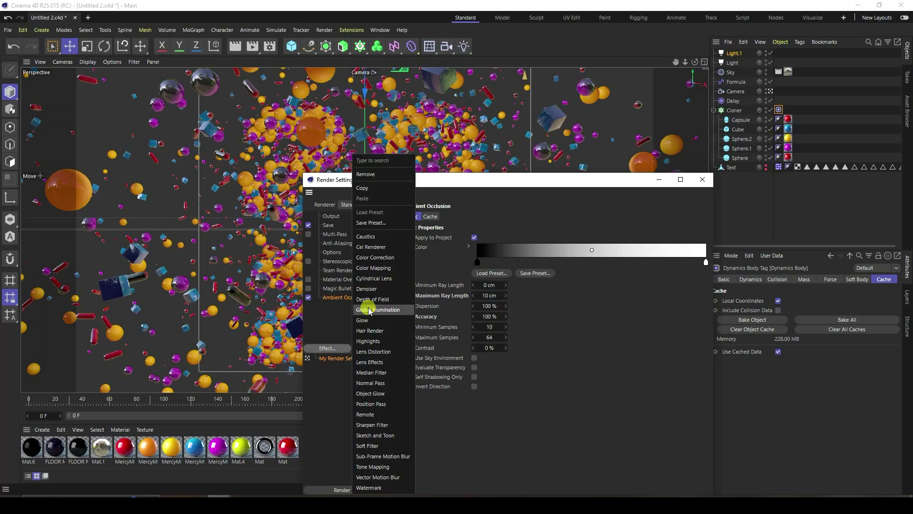
pyautogui.click(370, 309)
pyautogui.click(463, 217)
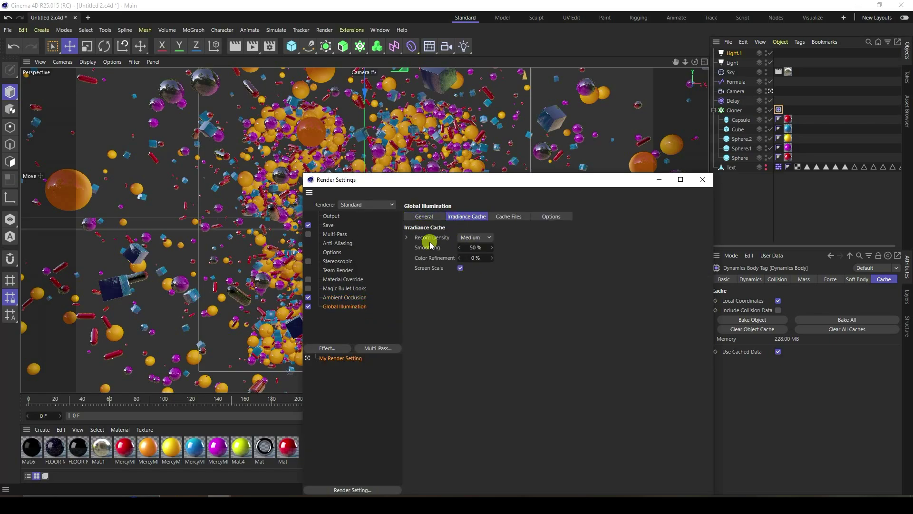
pyautogui.click(474, 237)
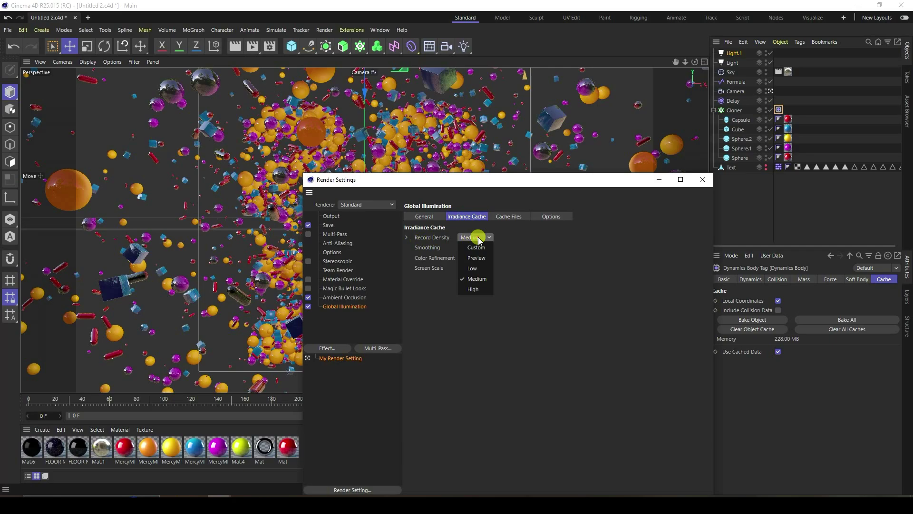
pyautogui.click(471, 269)
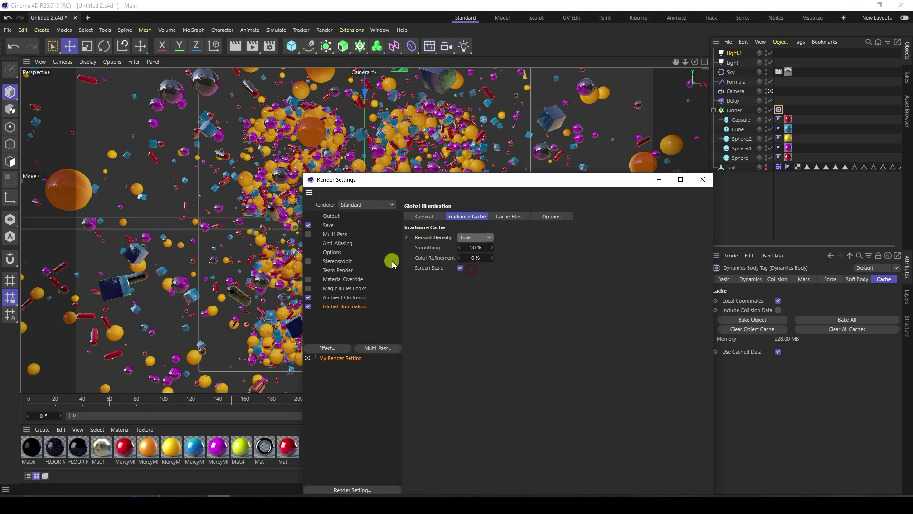
# Set the render anti-aliasing to Best with a maximum level of 2x2
pyautogui.click(336, 243)
pyautogui.click(498, 216)
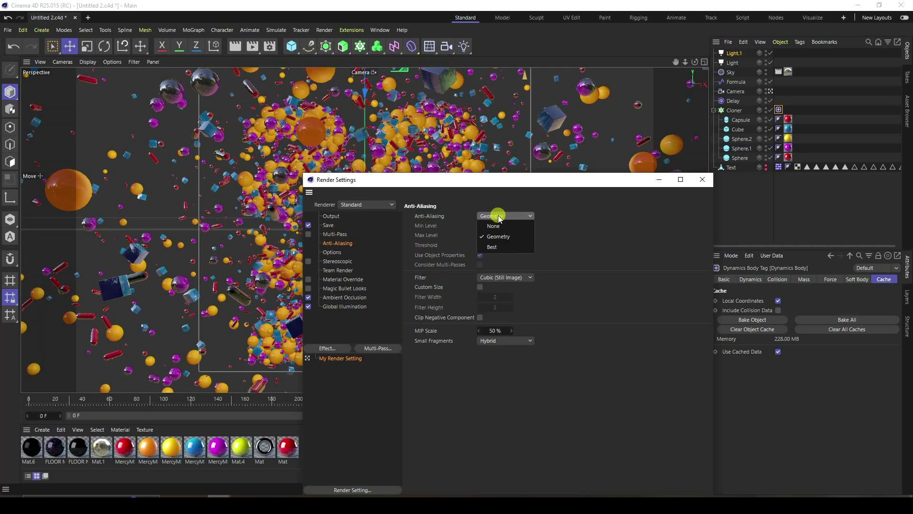
pyautogui.click(497, 245)
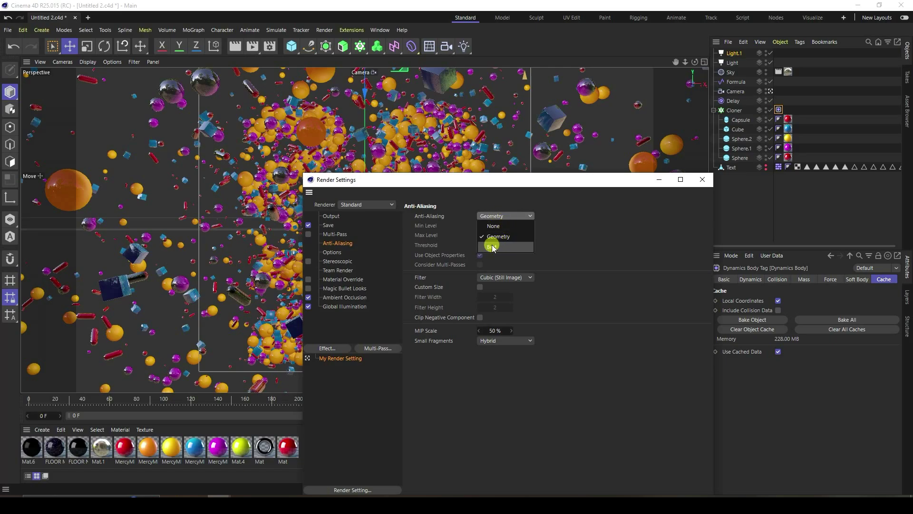
pyautogui.click(530, 235)
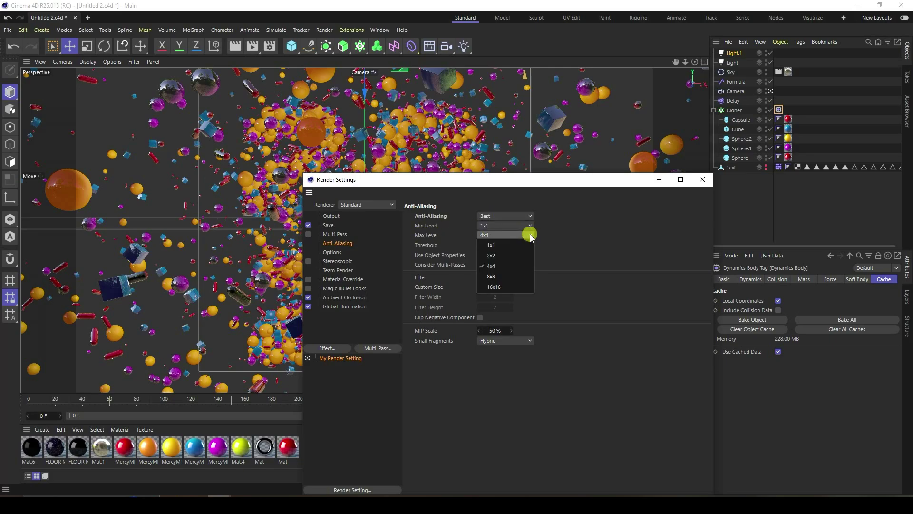
pyautogui.click(504, 256)
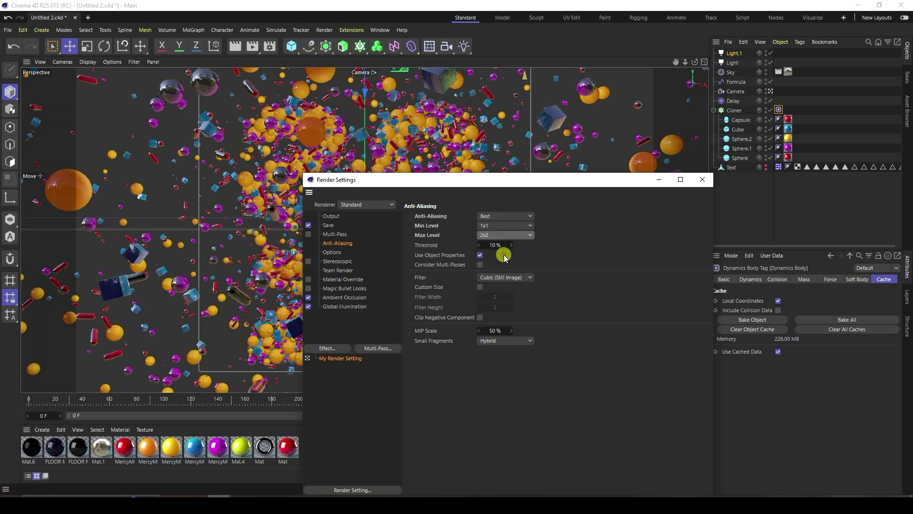
# Set the format of the saved render images to JPG
pyautogui.click(332, 220)
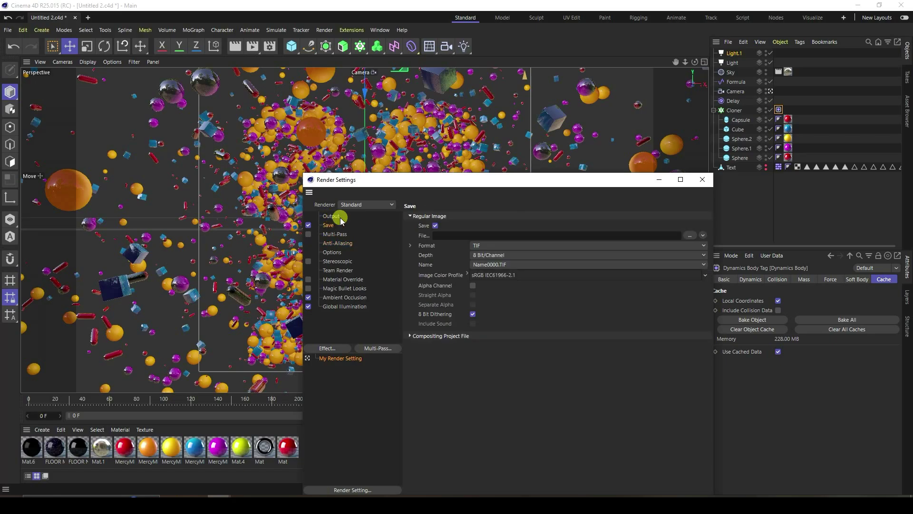
pyautogui.click(486, 246)
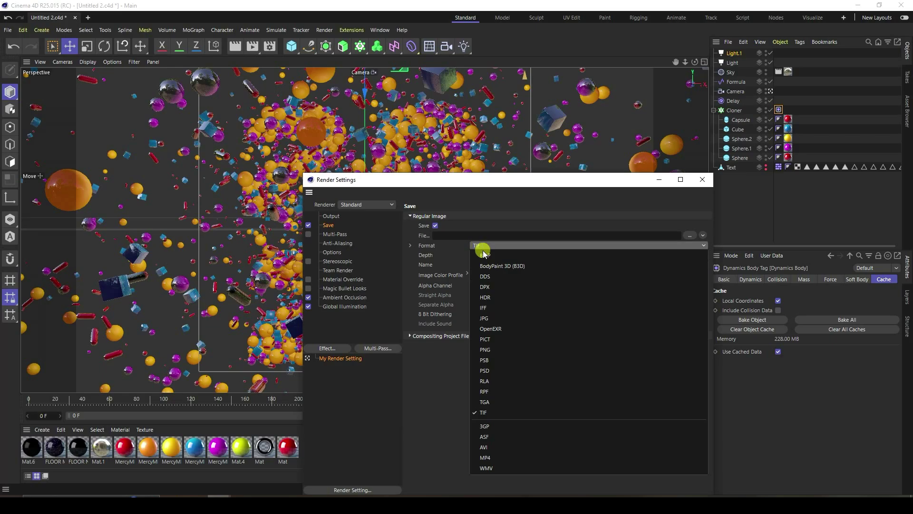
pyautogui.click(490, 319)
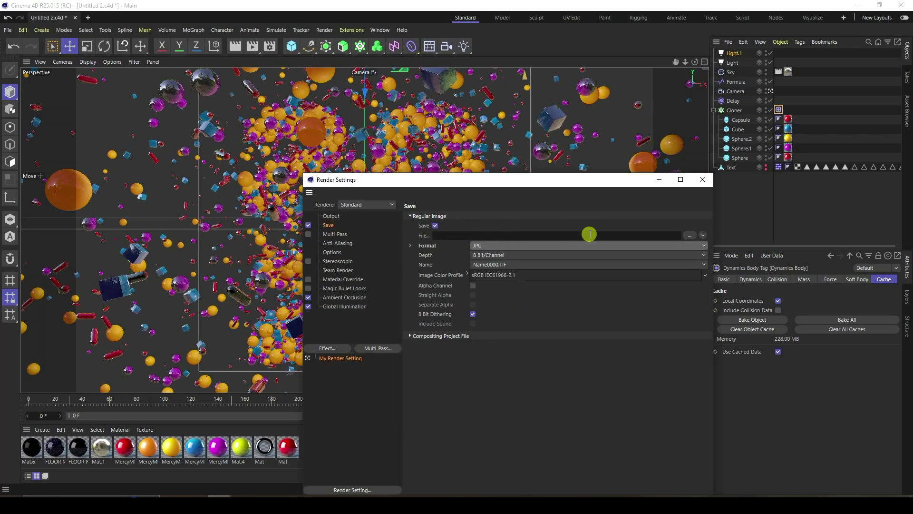
# Create a new folder on the Desktop and save the render output into it with the file name 1
pyautogui.click(689, 234)
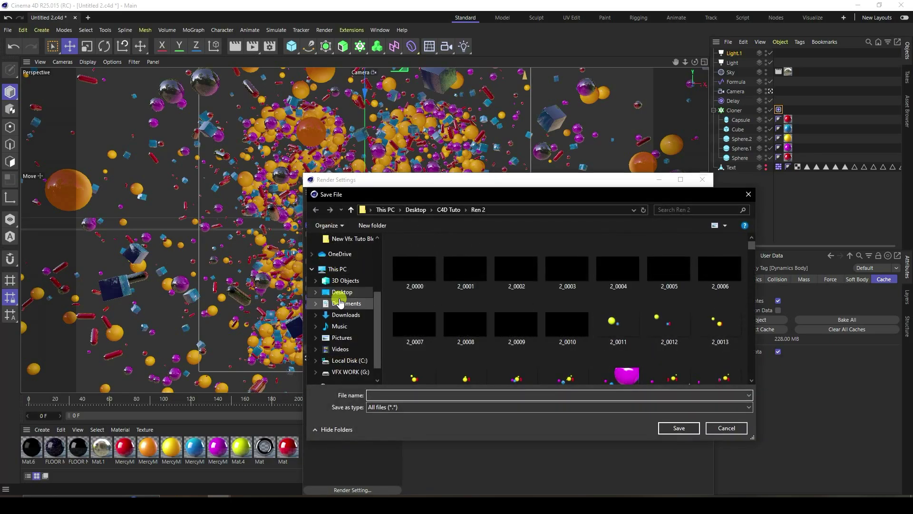
pyautogui.click(340, 292)
pyautogui.scroll(-1, 569, 325)
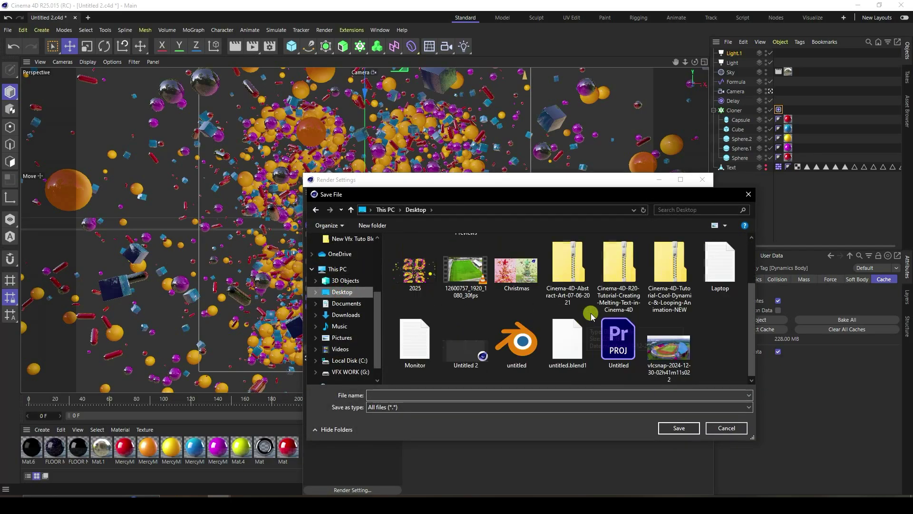
pyautogui.rightClick(712, 319)
pyautogui.moveTo(761, 419)
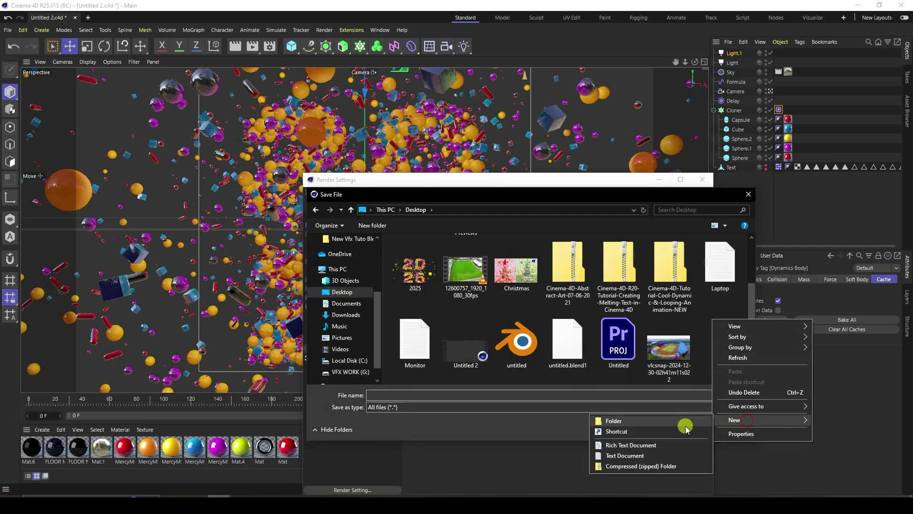
pyautogui.click(632, 420)
pyautogui.press('Return')
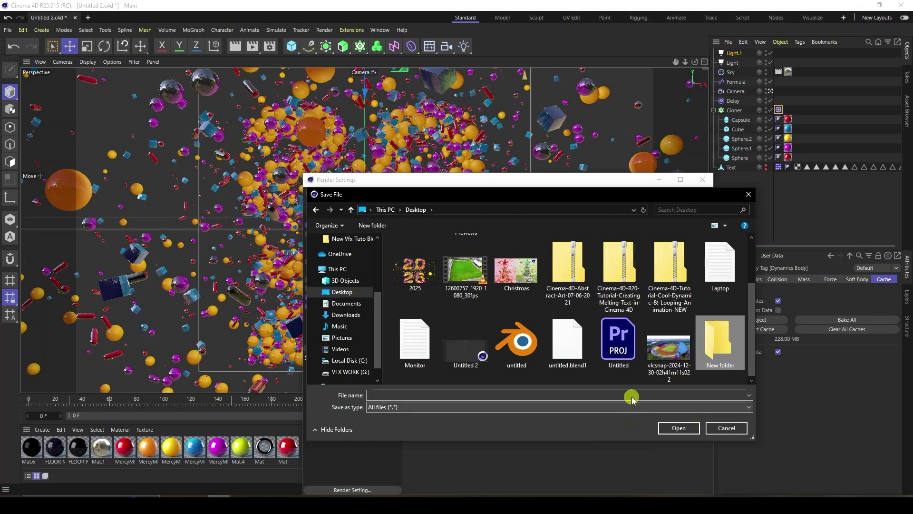
pyautogui.click(631, 398)
pyautogui.press('Return')
pyautogui.write('1')
pyautogui.click(679, 428)
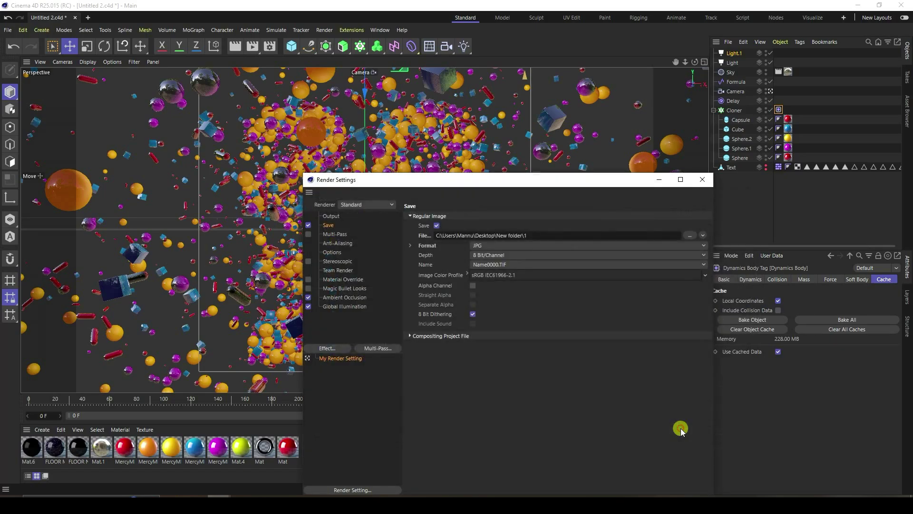
# Set the render frame range to All Frames, close the render settings and test-render the current view
pyautogui.click(331, 217)
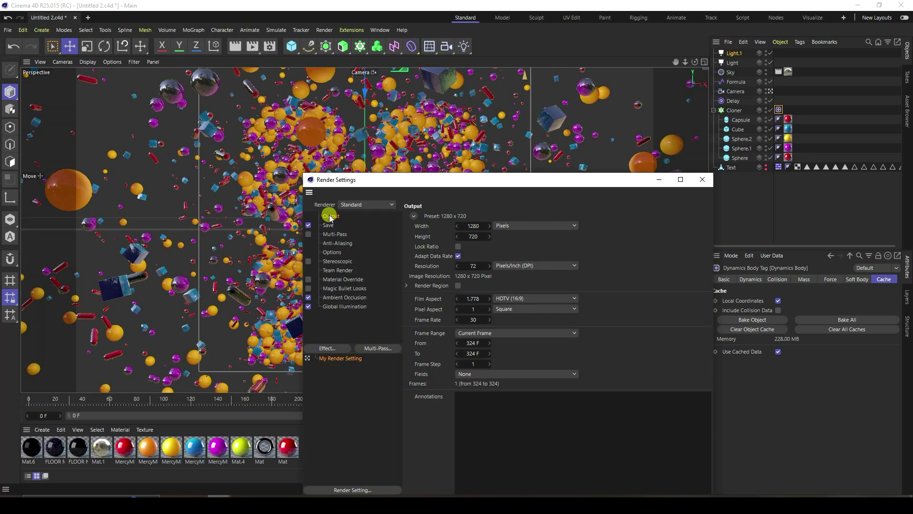
pyautogui.click(466, 333)
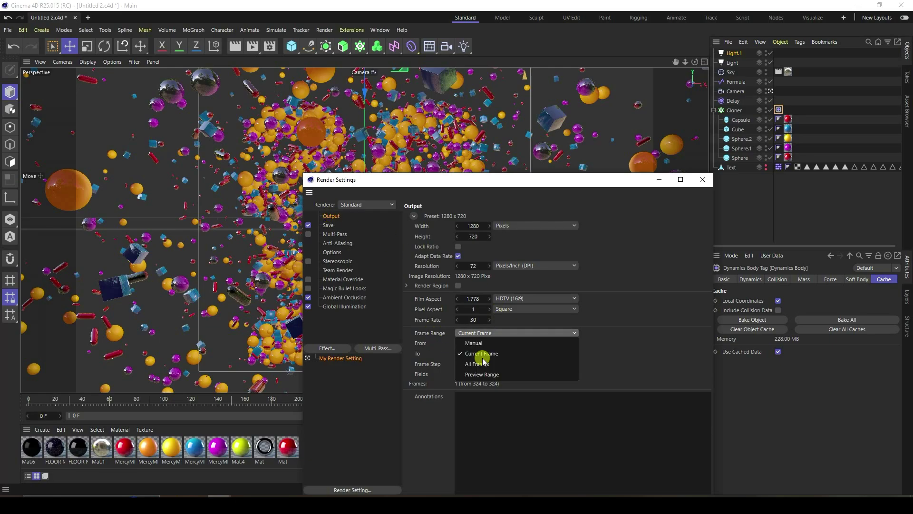
pyautogui.click(477, 364)
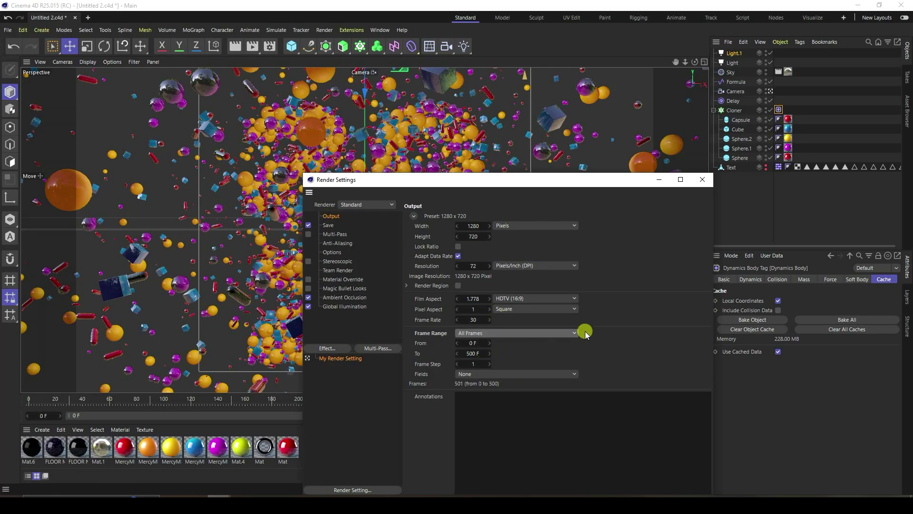
pyautogui.click(704, 180)
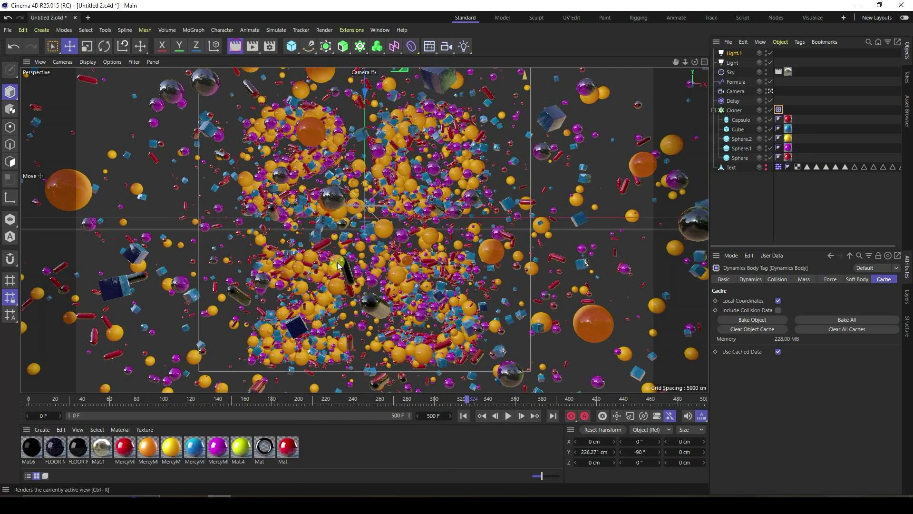
pyautogui.hotkey('ctrl', 'r')
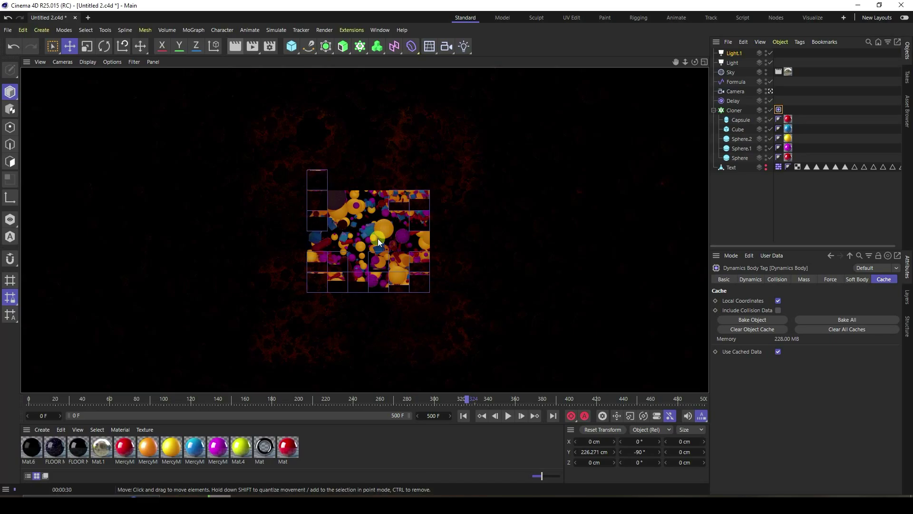
pyautogui.click(373, 440)
# Relink the Luminance texture of Mat.1 to the Hdri Images file in the tex folder of C4D Tuto on the Desktop
pyautogui.click(100, 449)
pyautogui.click(757, 279)
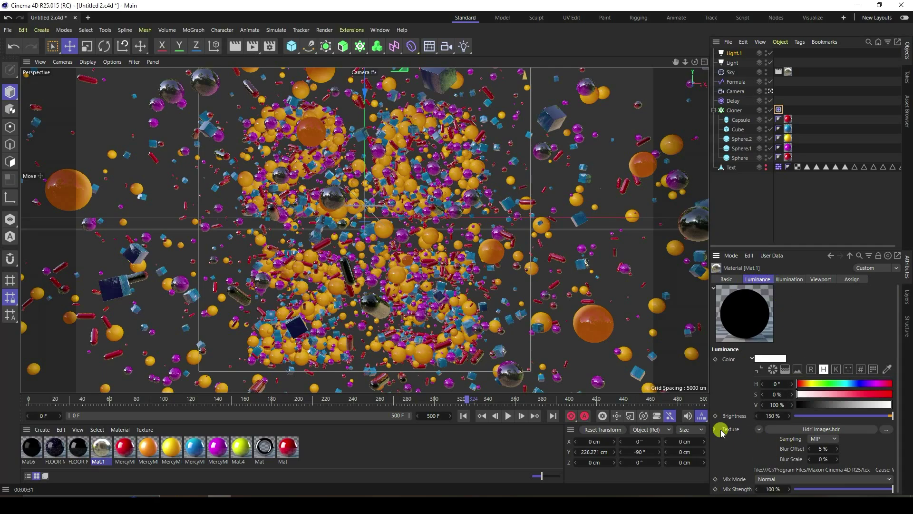
pyautogui.click(886, 429)
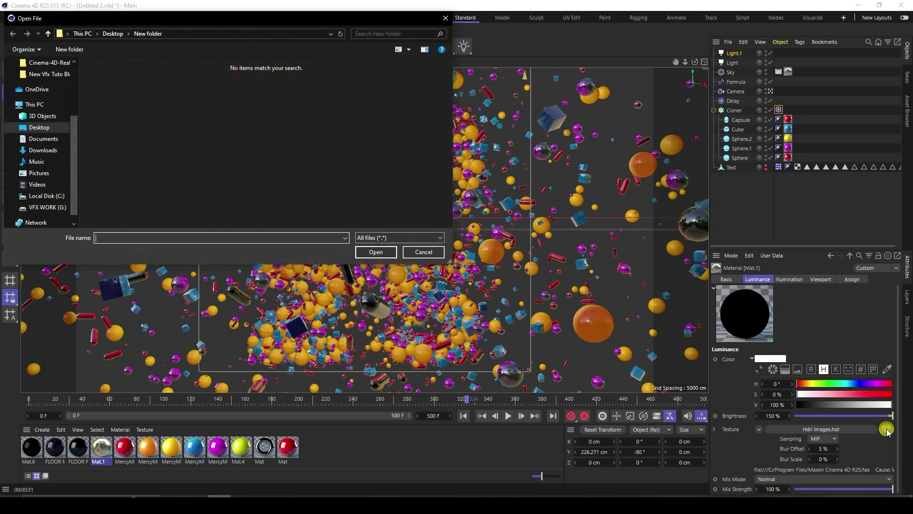
pyautogui.click(40, 128)
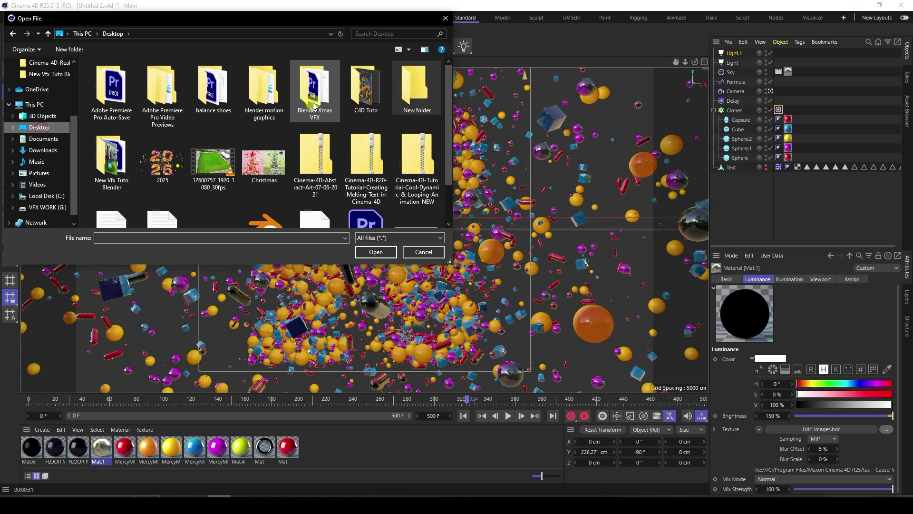
pyautogui.doubleClick(364, 88)
pyautogui.doubleClick(116, 137)
pyautogui.doubleClick(125, 121)
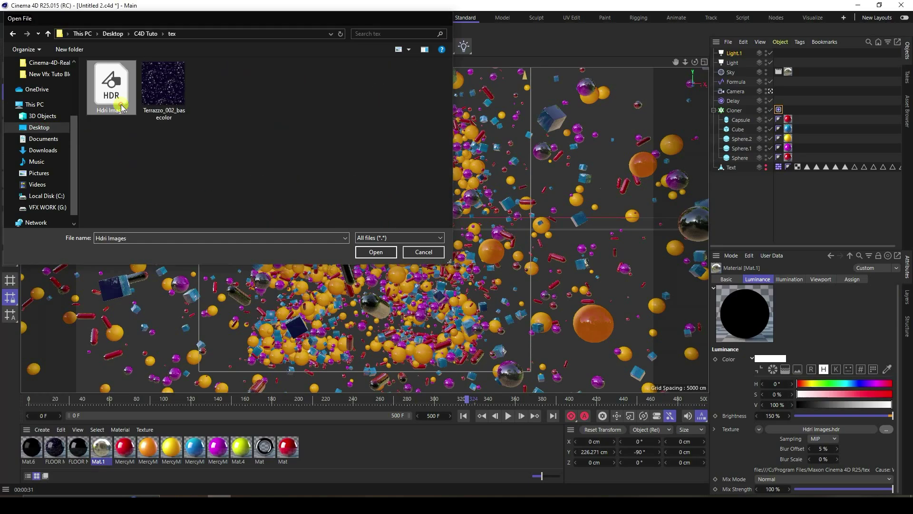
pyautogui.click(489, 294)
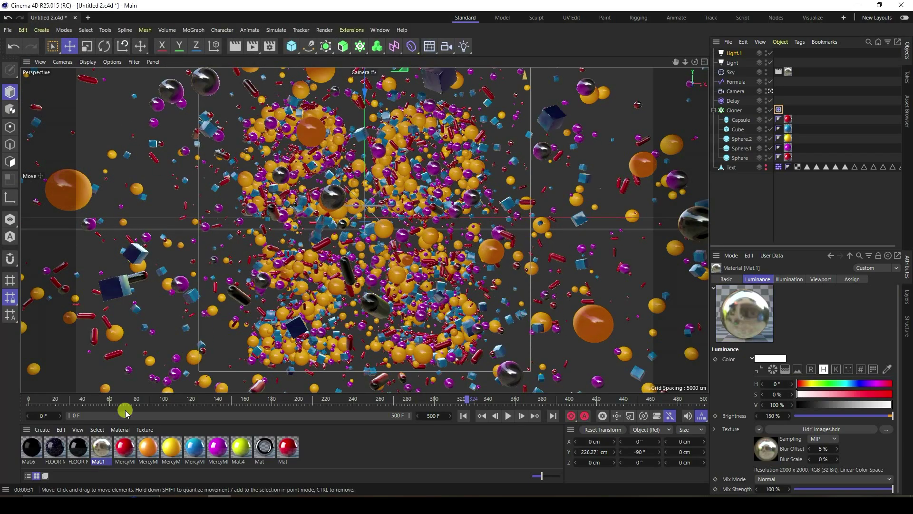
# Test-render the current view again, and start rendering the whole animation to the Picture Viewer from frame 0
pyautogui.click(235, 46)
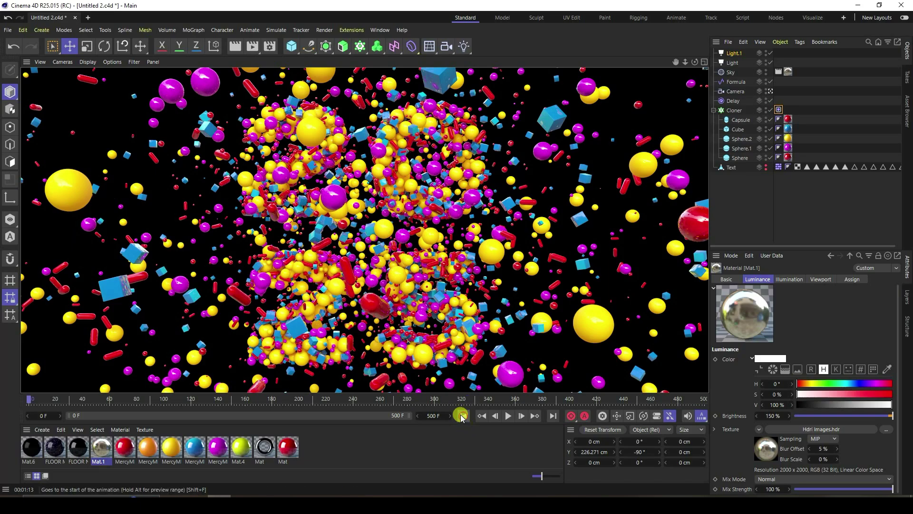
pyautogui.click(462, 417)
pyautogui.click(253, 46)
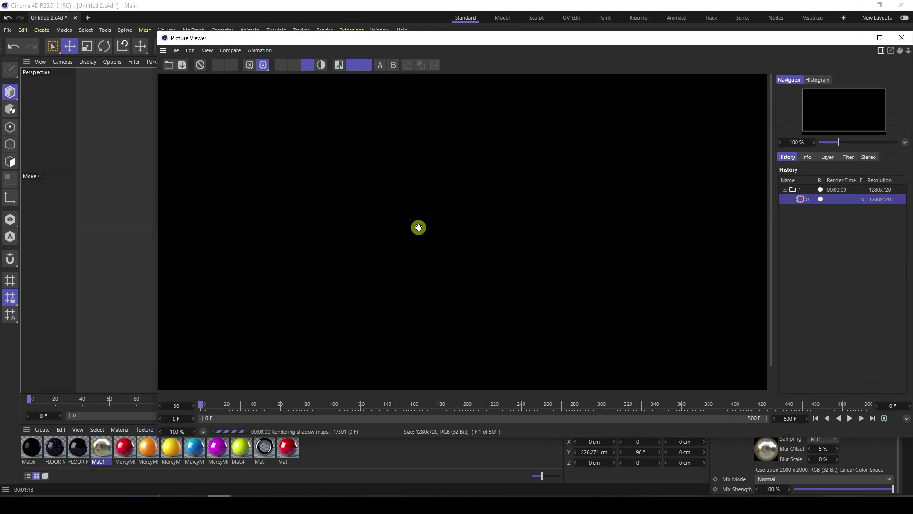